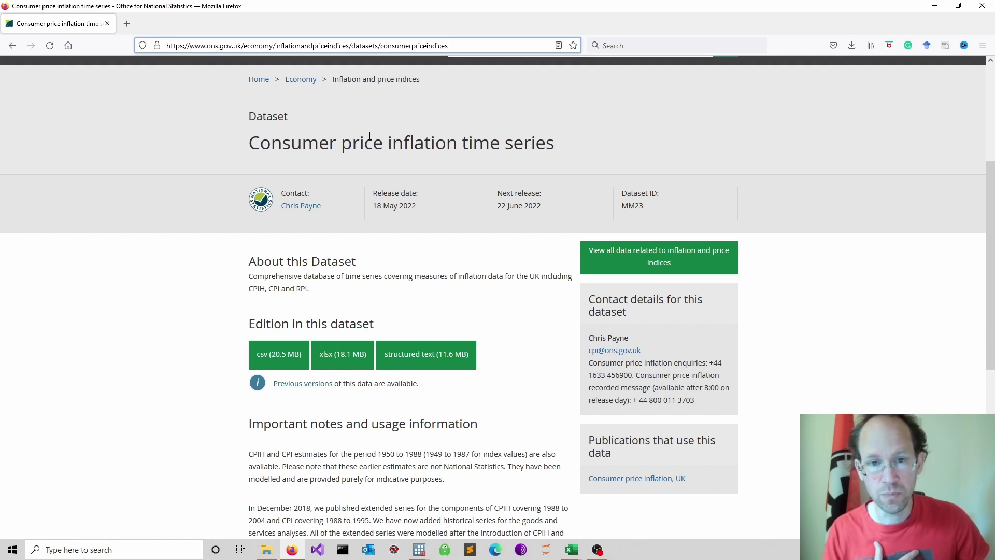
- Scroll through the CPI data UK.xlsx workbook in Excel
{"action": "key", "text": "alt+Tab"}
{"action": "scroll", "coordinate": [69, 254], "scroll_direction": "down", "scroll_amount": 10}
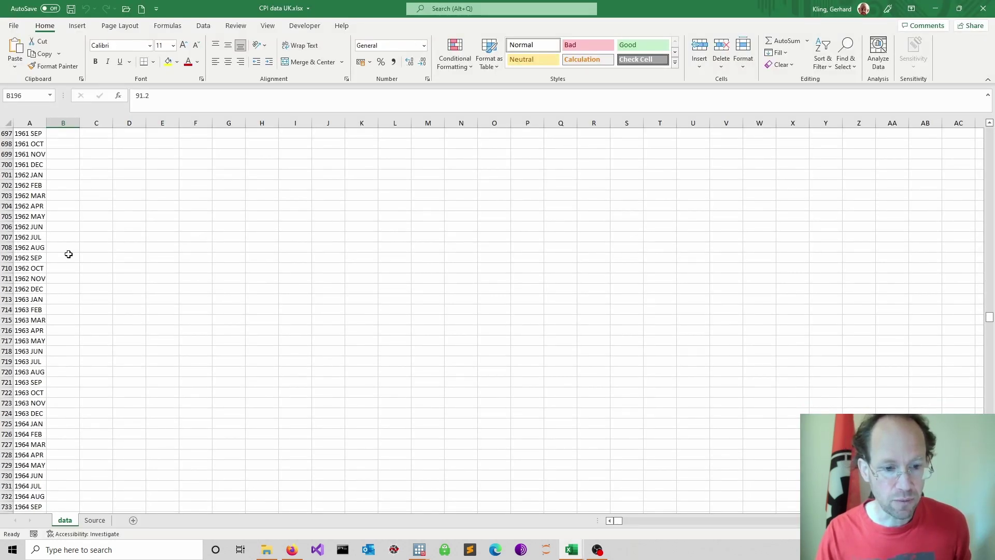
{"action": "scroll", "coordinate": [68, 254], "scroll_direction": "down", "scroll_amount": 20}
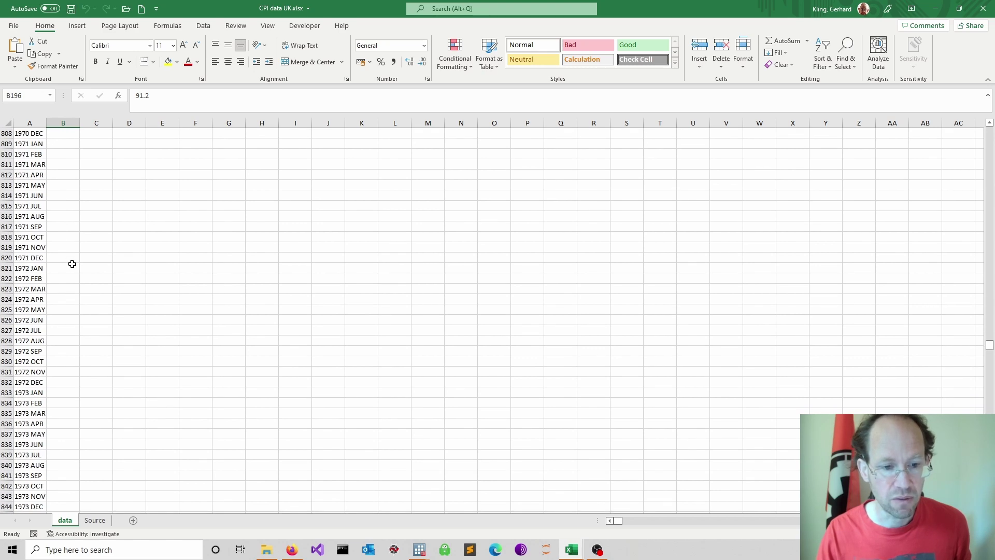
{"action": "scroll", "coordinate": [72, 265], "scroll_direction": "down", "scroll_amount": 20}
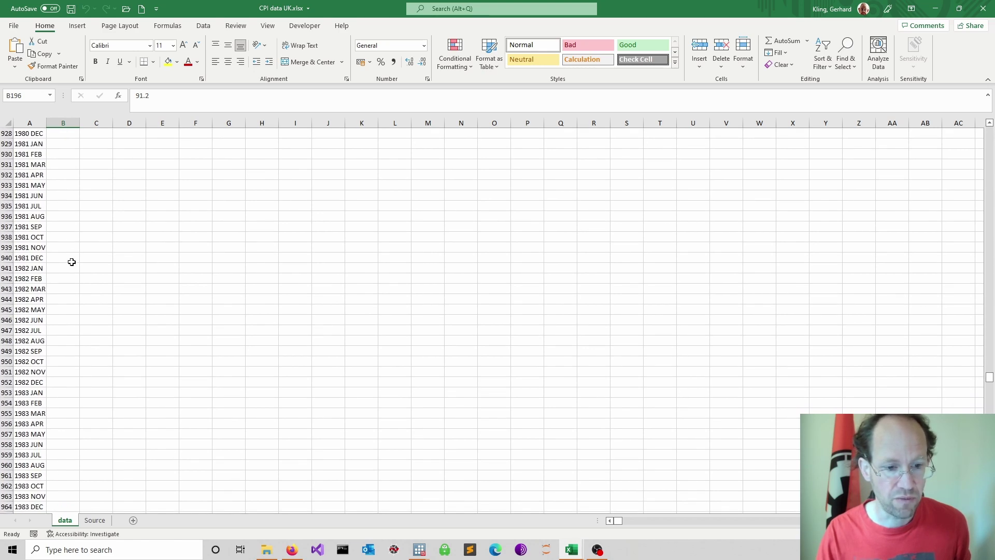
{"action": "scroll", "coordinate": [72, 262], "scroll_direction": "down", "scroll_amount": 20}
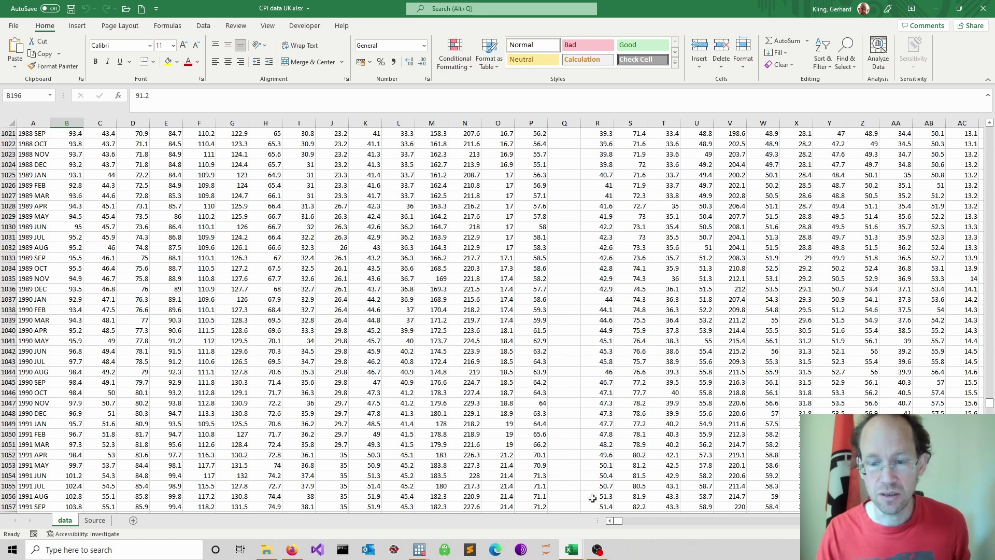
- View the monthly Time and CPI Food columns in CPI food.csv, then go to the project folder
{"action": "mouse_move", "coordinate": [570, 549]}
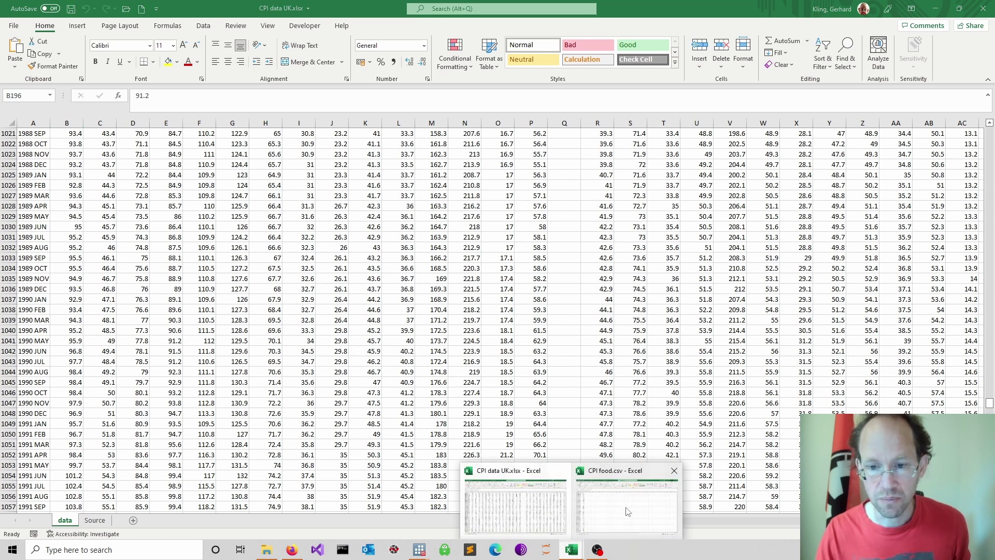
{"action": "left_click", "coordinate": [674, 468]}
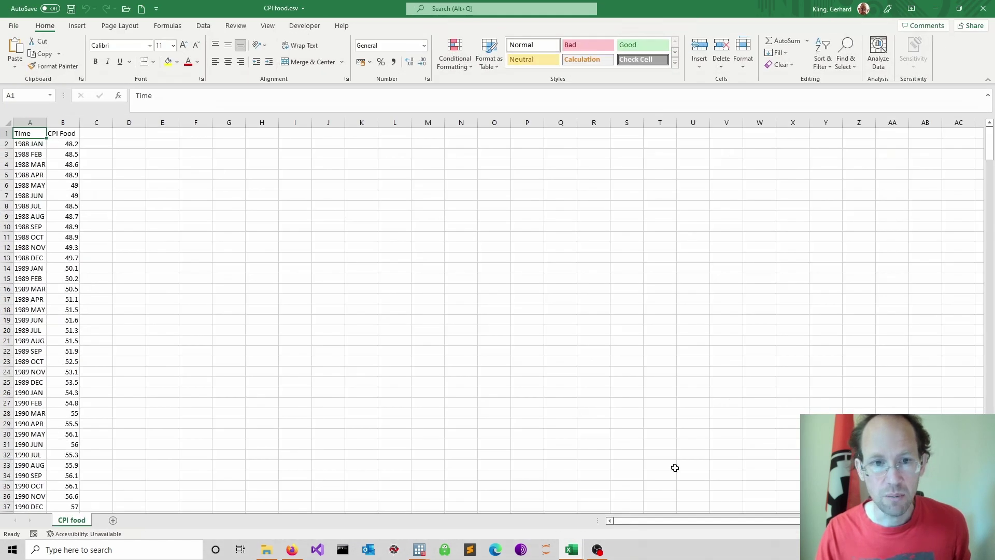
{"action": "left_click", "coordinate": [151, 156]}
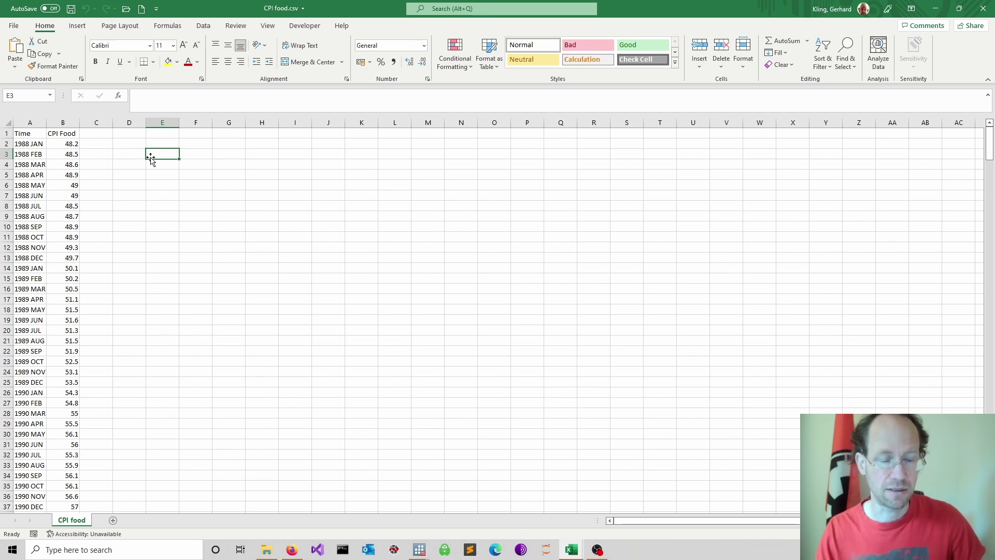
{"action": "left_click", "coordinate": [144, 176]}
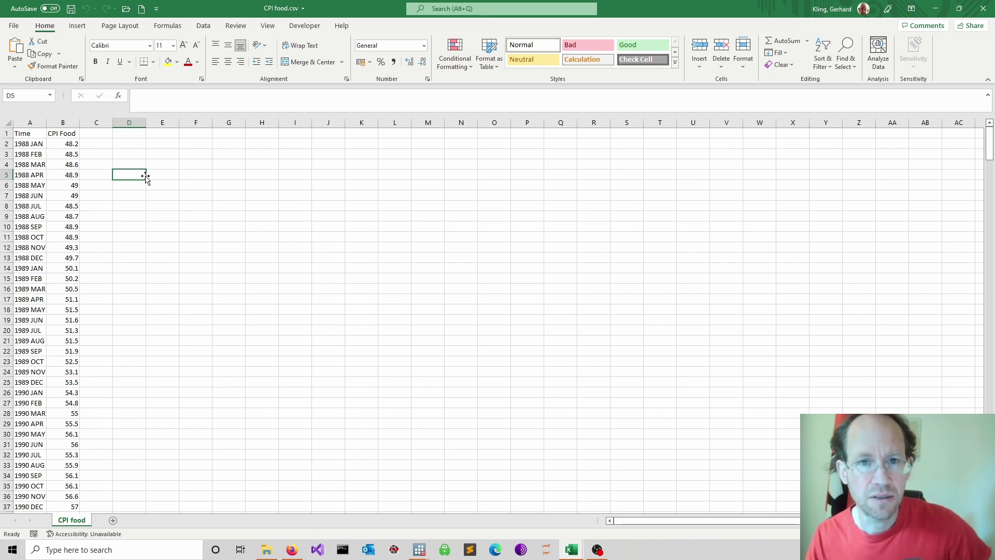
{"action": "left_click", "coordinate": [267, 549]}
- Select the full path of the U2 Deterministic models folder in File Explorer's address bar
{"action": "left_click", "coordinate": [550, 175]}
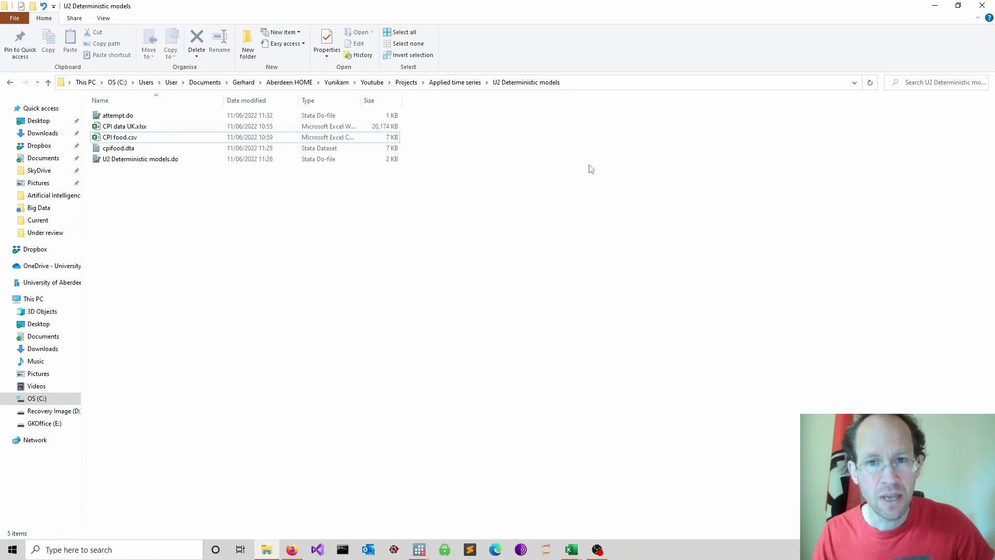
{"action": "left_click", "coordinate": [585, 83]}
{"action": "key", "text": "ctrl+c"}
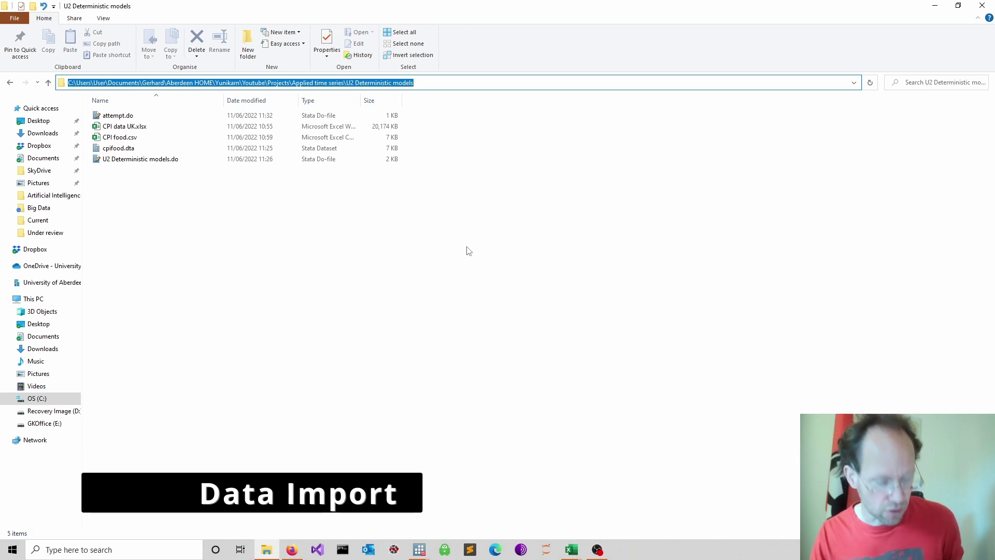
- Add a cd line with the pasted project folder path on line 7 of attempt.do
{"action": "mouse_move", "coordinate": [418, 546]}
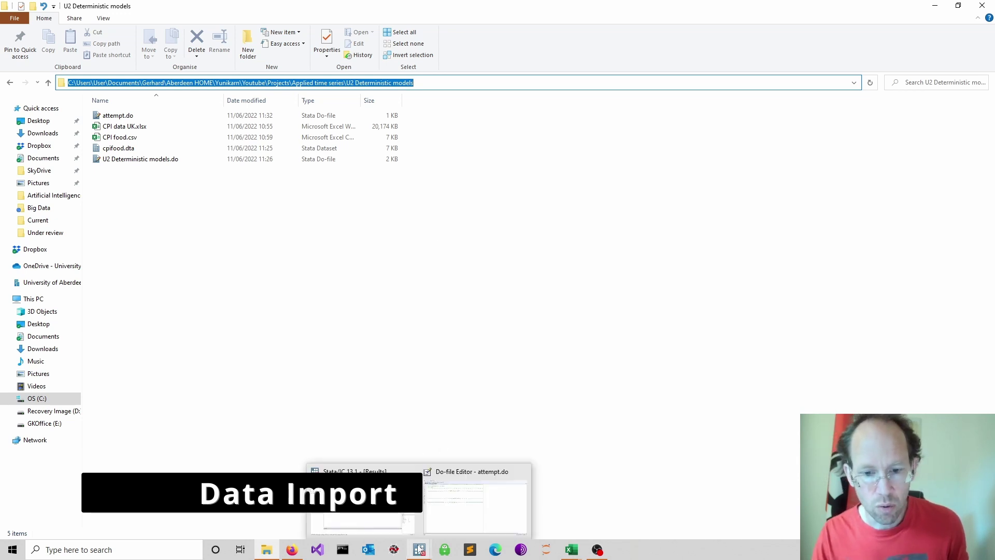
{"action": "left_click", "coordinate": [463, 508]}
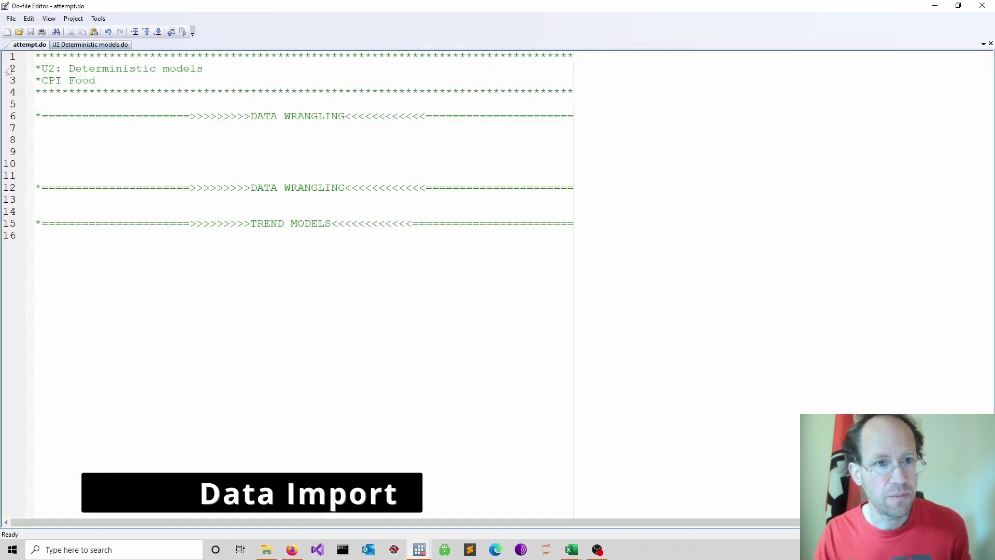
{"action": "left_click", "coordinate": [87, 132]}
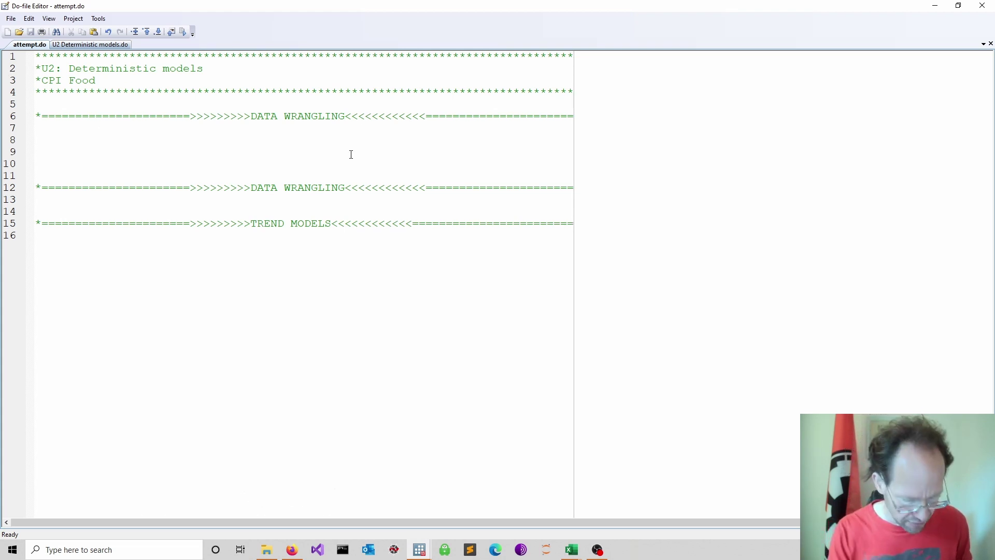
{"action": "type", "text": "cd "}
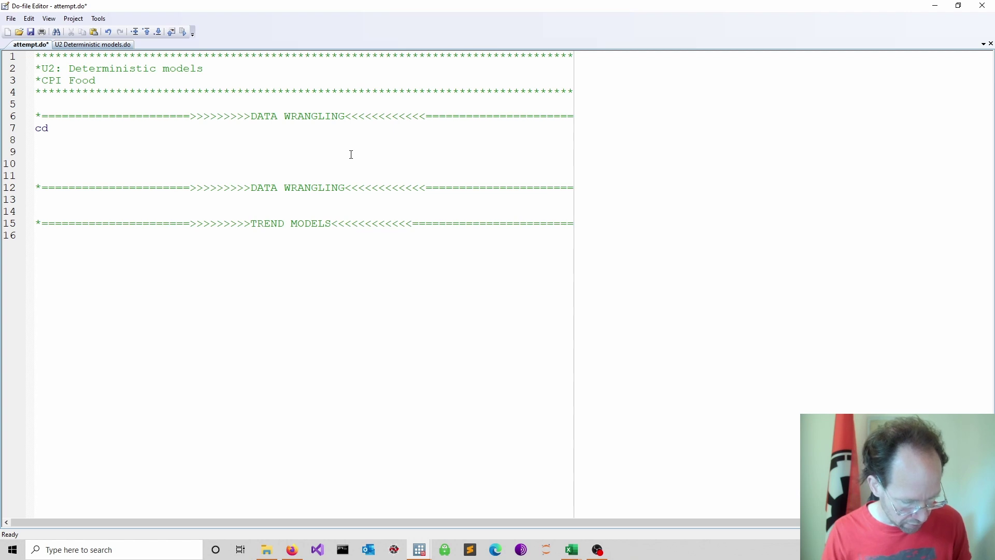
{"action": "type", "text": "\""}
{"action": "key", "text": "ctrl+v"}
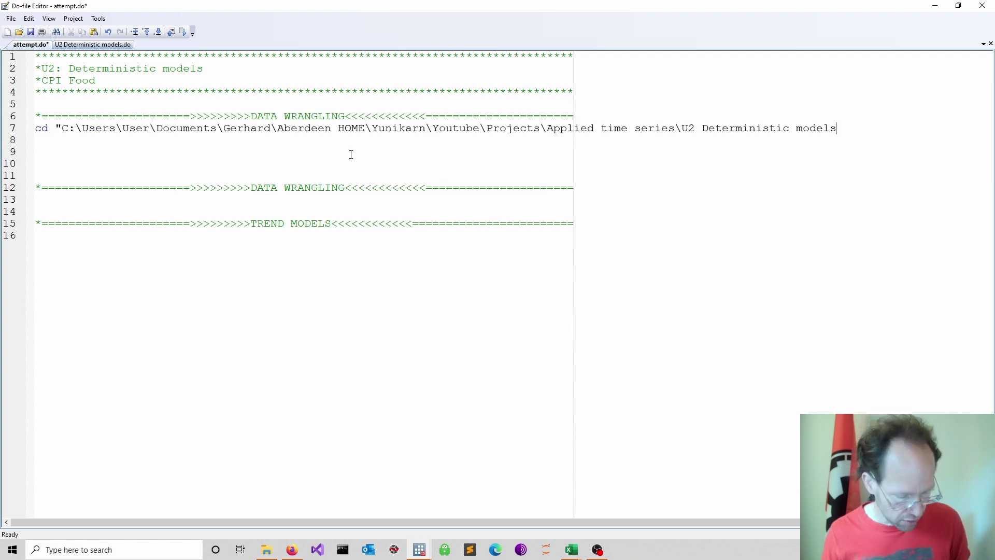
{"action": "type", "text": "\""}
{"action": "key", "text": "Return"}
{"action": "key", "text": "Return"}
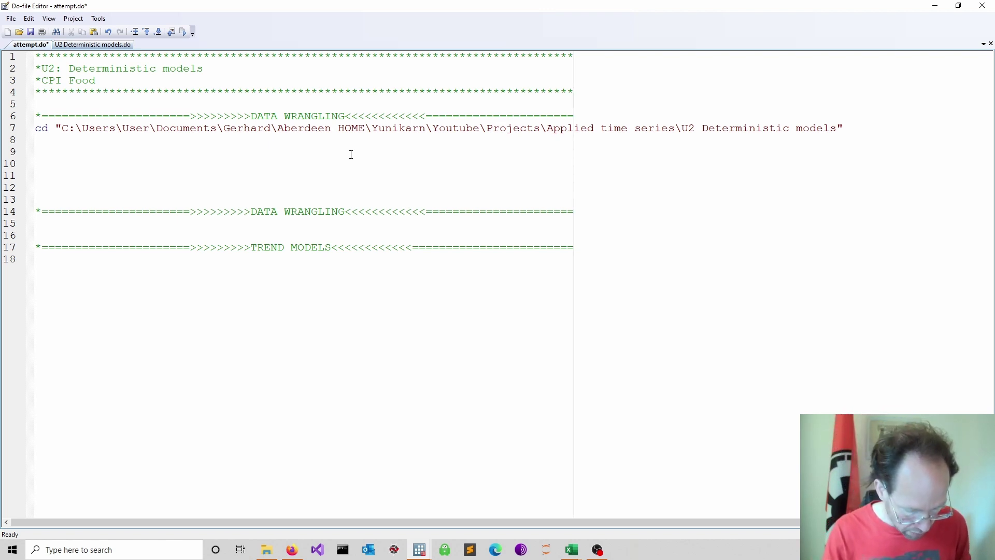
- Add the line insheet using "CPI food.csv", clear below it
{"action": "type", "text": "insheet"}
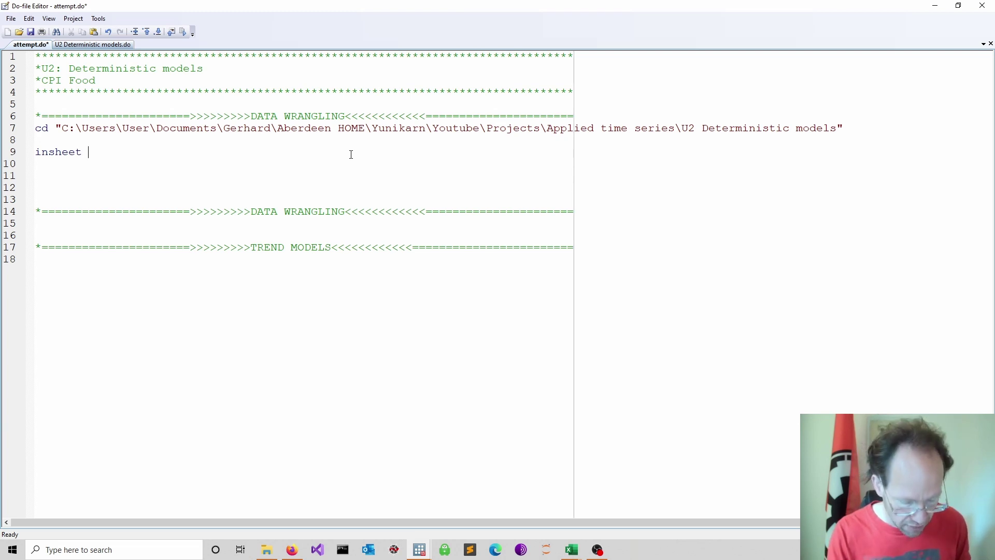
{"action": "type", "text": " using "}
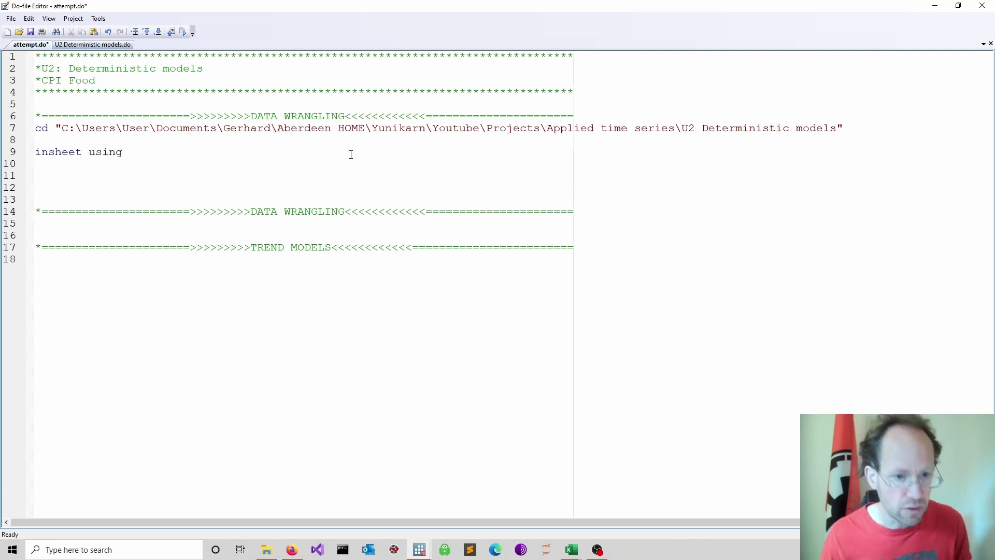
{"action": "type", "text": "\"\""}
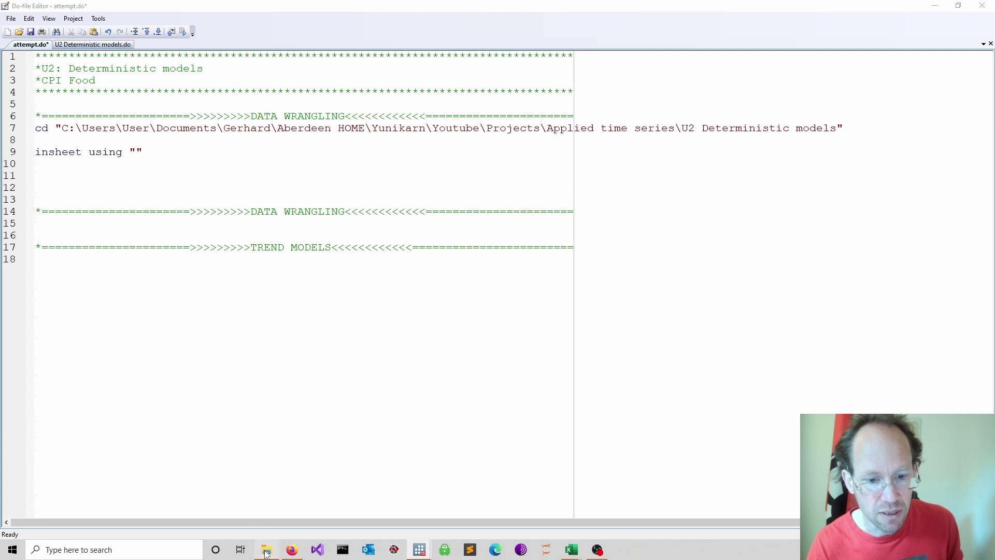
{"action": "key", "text": "Left"}
{"action": "type", "text": "CPI food.csv\", clear"}
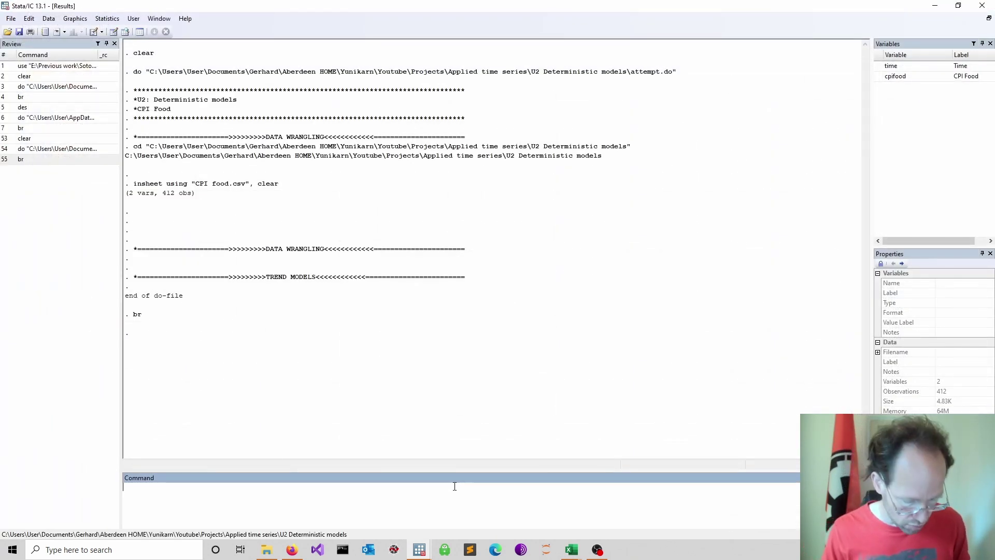
- Run des to check 412 observations of time (str8) and cpifood (float), then browse the data
{"action": "type", "text": "des"}
{"action": "key", "text": "Return"}
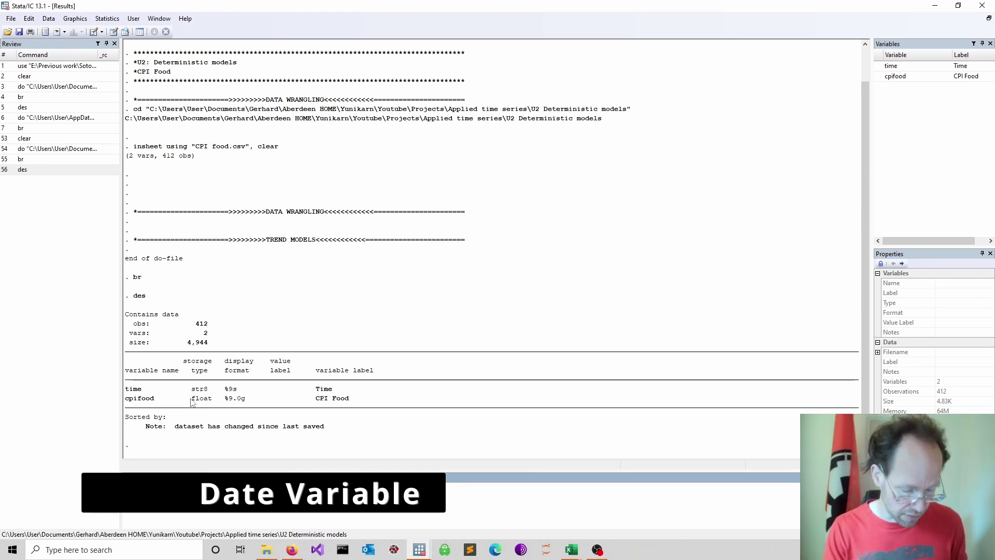
{"action": "type", "text": "br"}
{"action": "key", "text": "Return"}
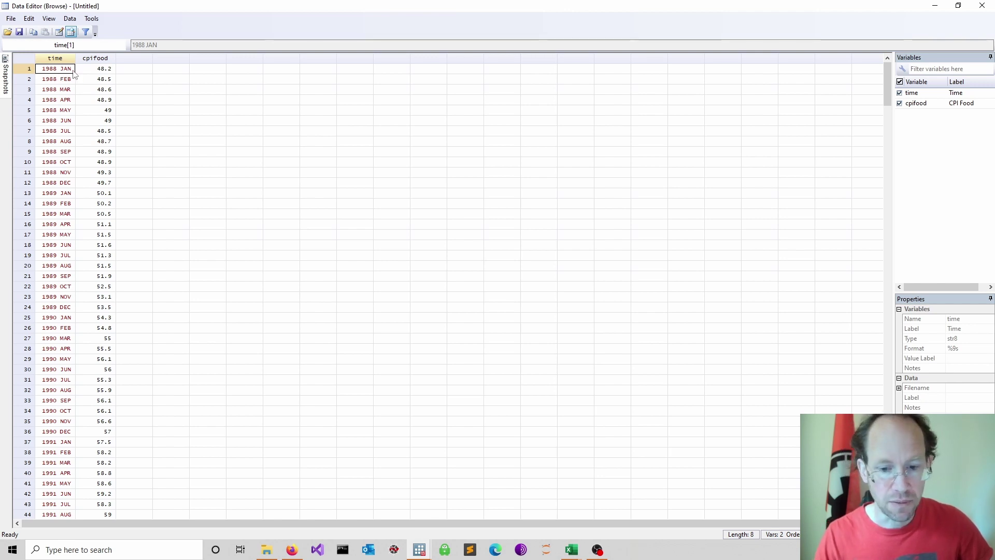
- Add gen date_var = date(time, "YM"), gen m_date = mofd(date_var), and format m_date %tm
{"action": "key", "text": "alt+Tab"}
{"action": "type", "text": "gen "}
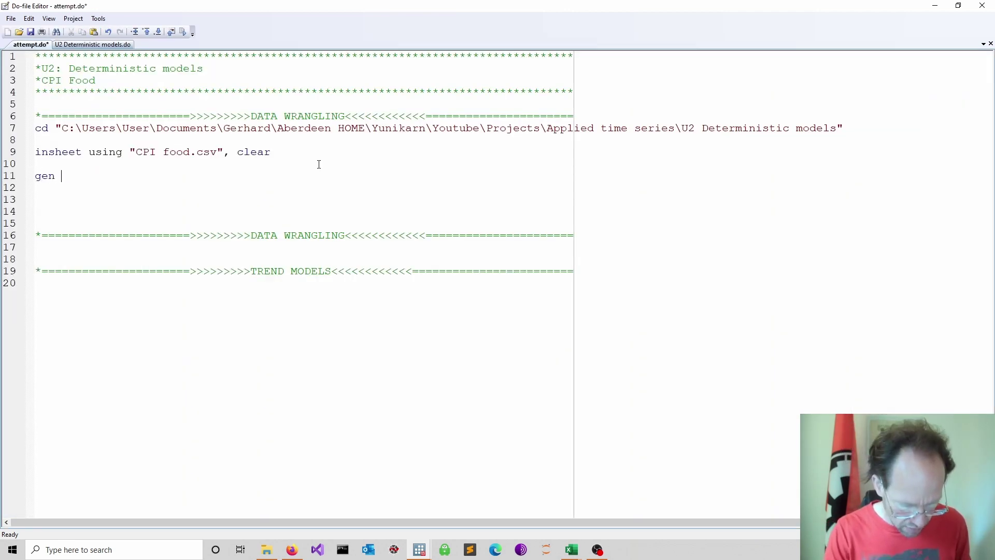
{"action": "type", "text": "date_var = "}
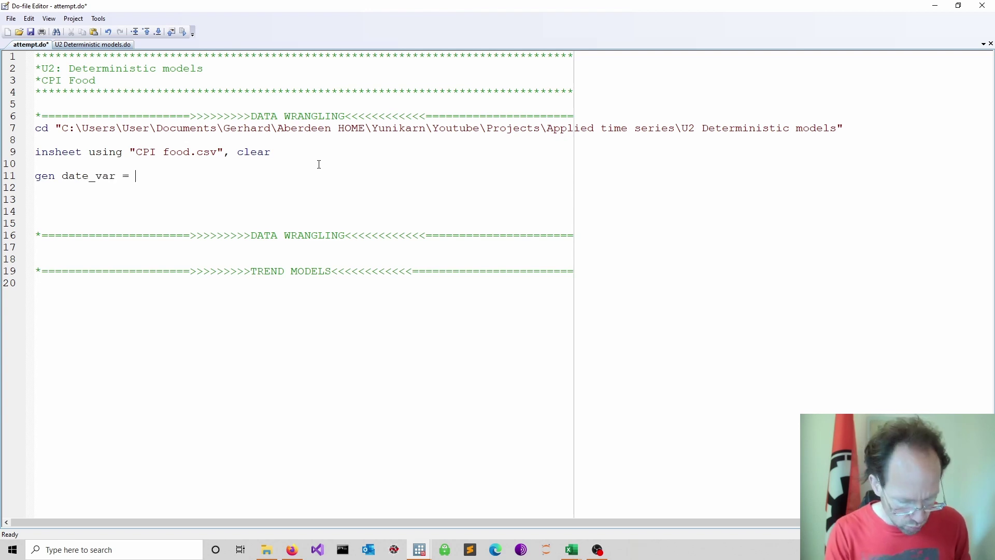
{"action": "type", "text": "date("}
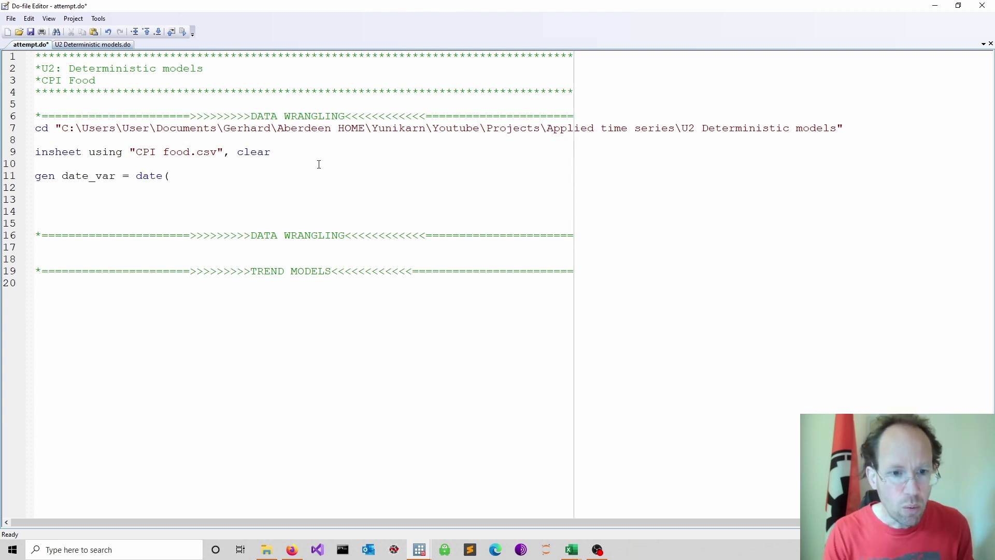
{"action": "type", "text": "time"}
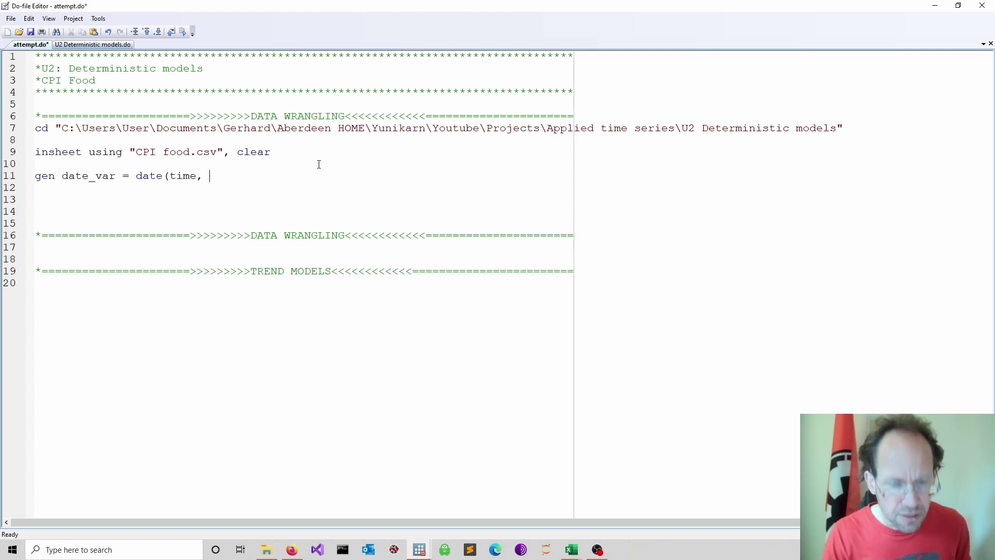
{"action": "type", "text": ", \"\""}
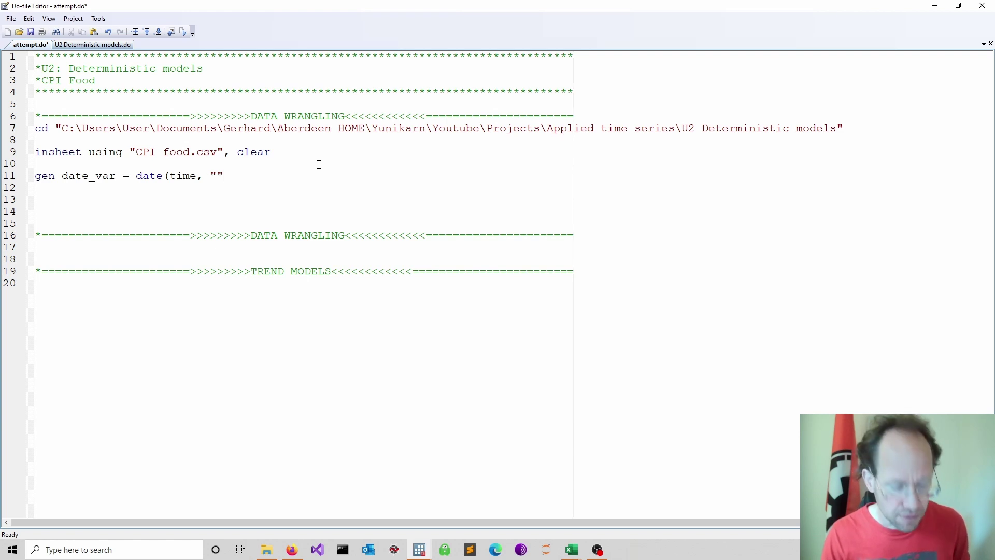
{"action": "type", "text": "Y"}
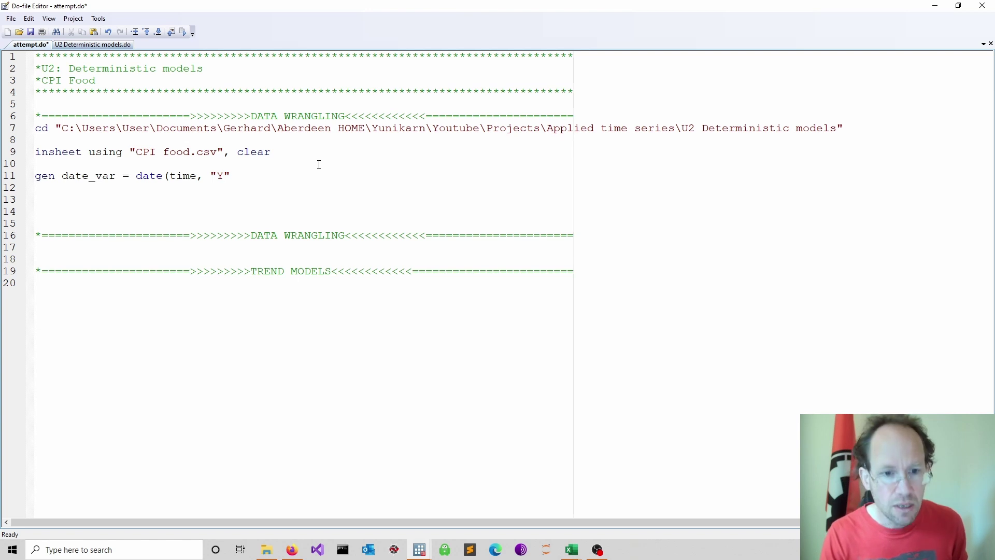
{"action": "type", "text": "M"}
{"action": "type", "text": ")"}
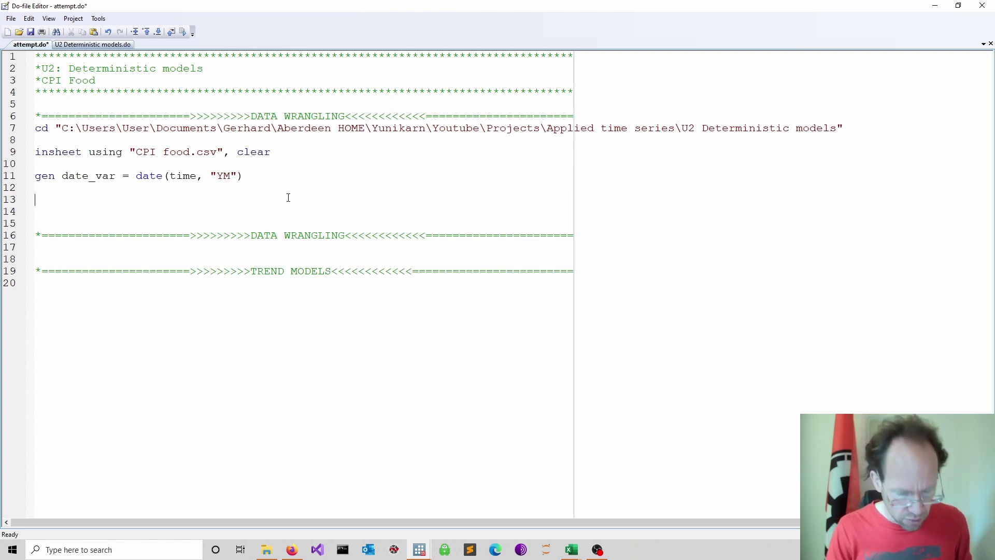
{"action": "type", "text": "gen "}
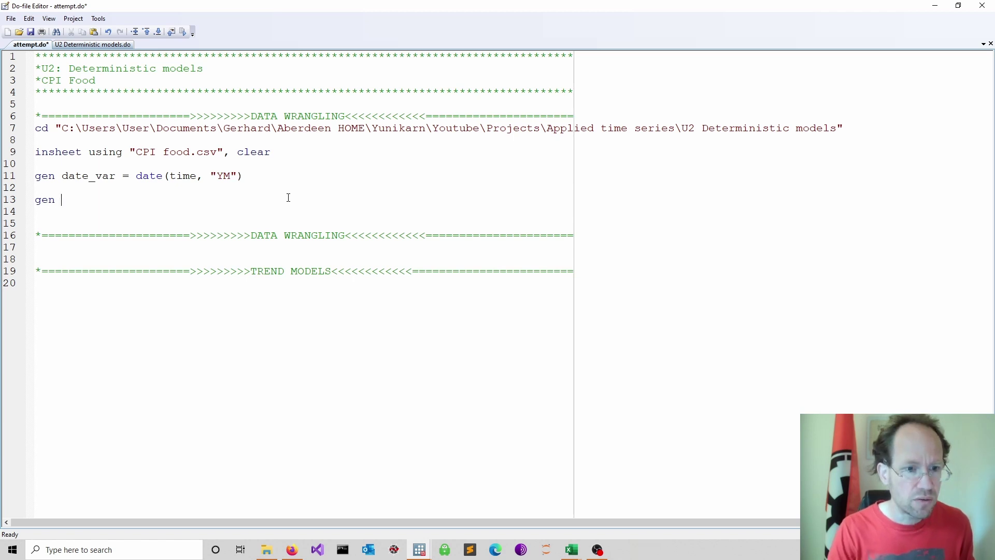
{"action": "type", "text": "m"}
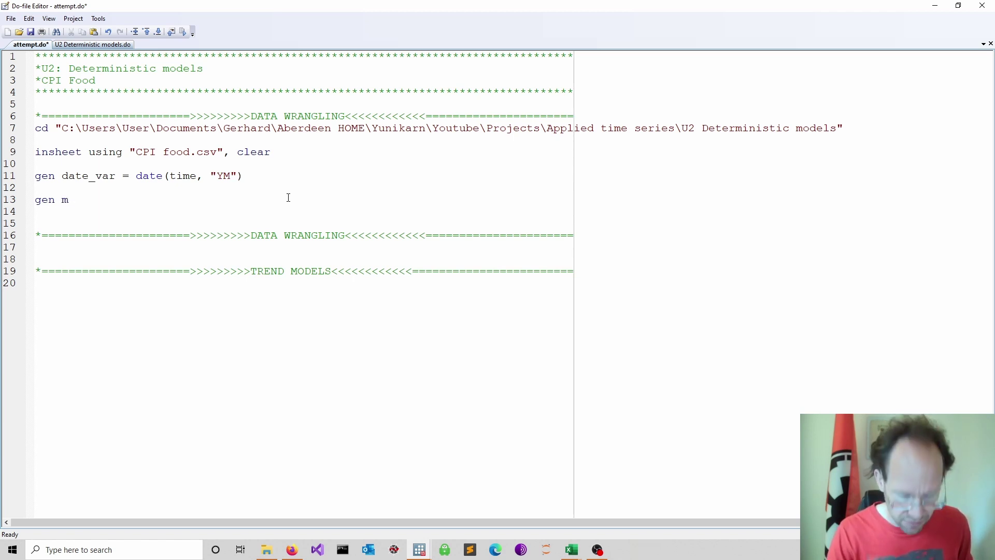
{"action": "type", "text": "_date"}
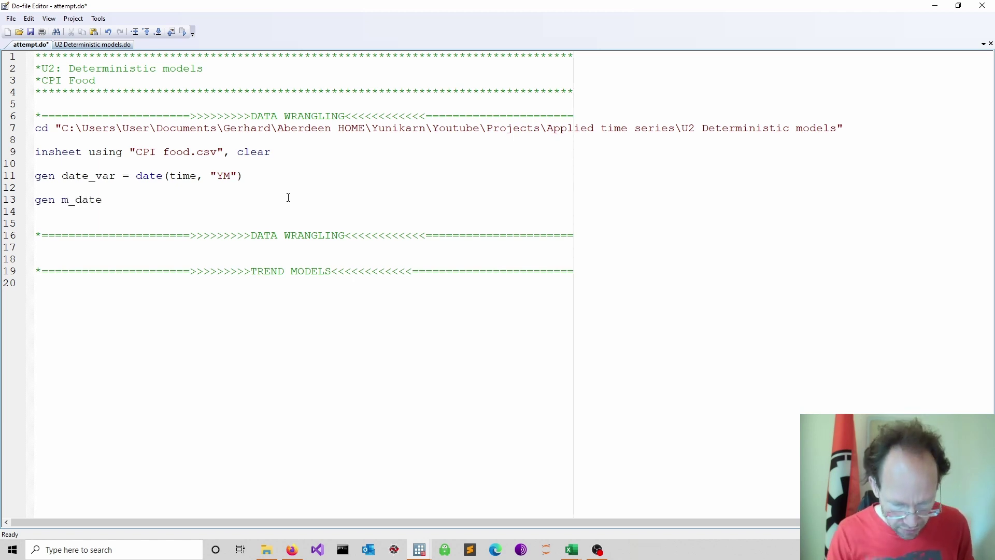
{"action": "type", "text": " = mofd(date_var)"}
{"action": "key", "text": "Return"}
{"action": "type", "text": "format "}
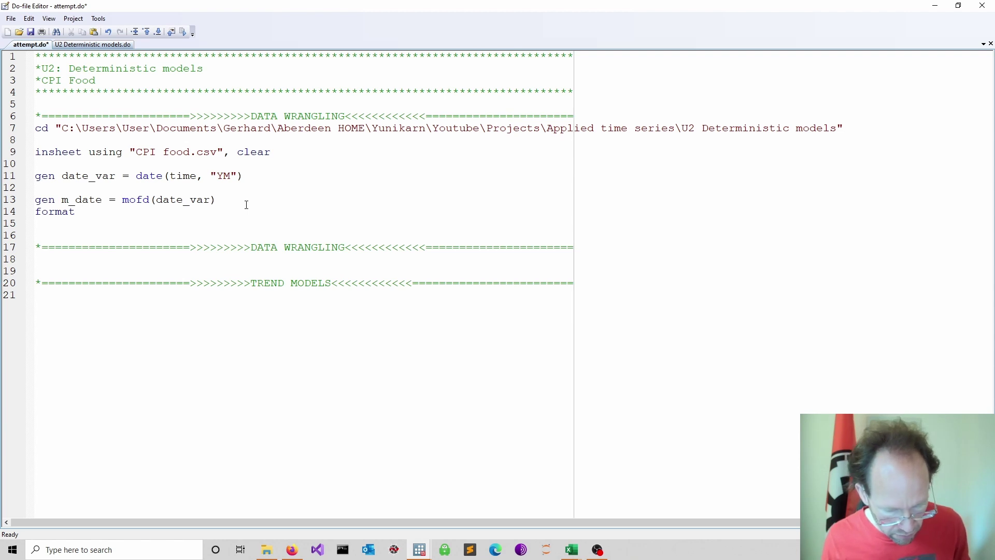
{"action": "type", "text": "m_date "}
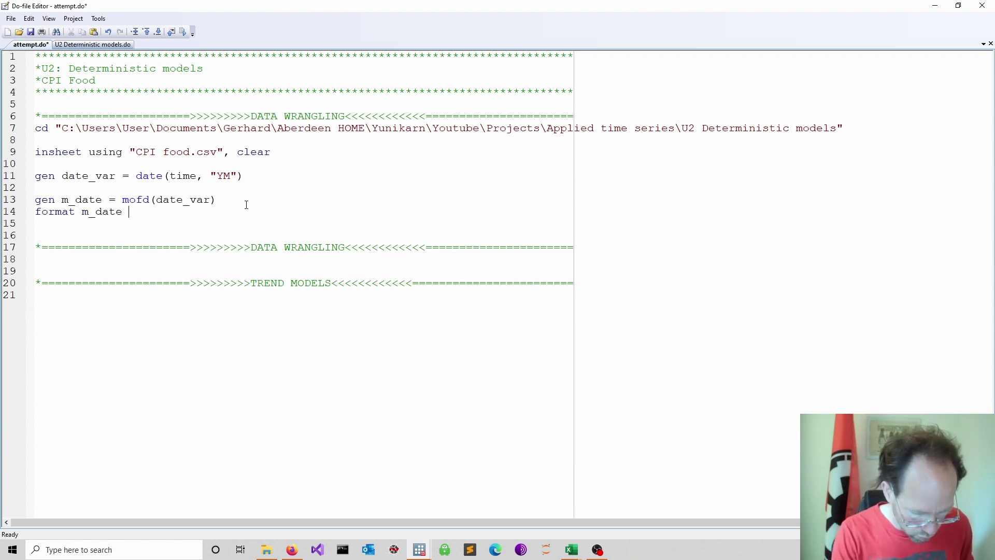
{"action": "type", "text": "%"}
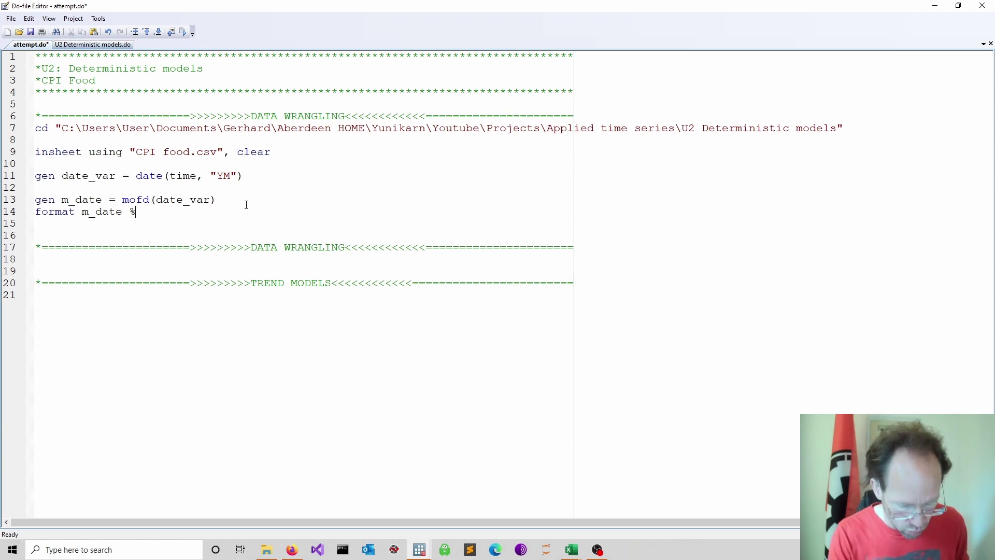
{"action": "type", "text": "t"}
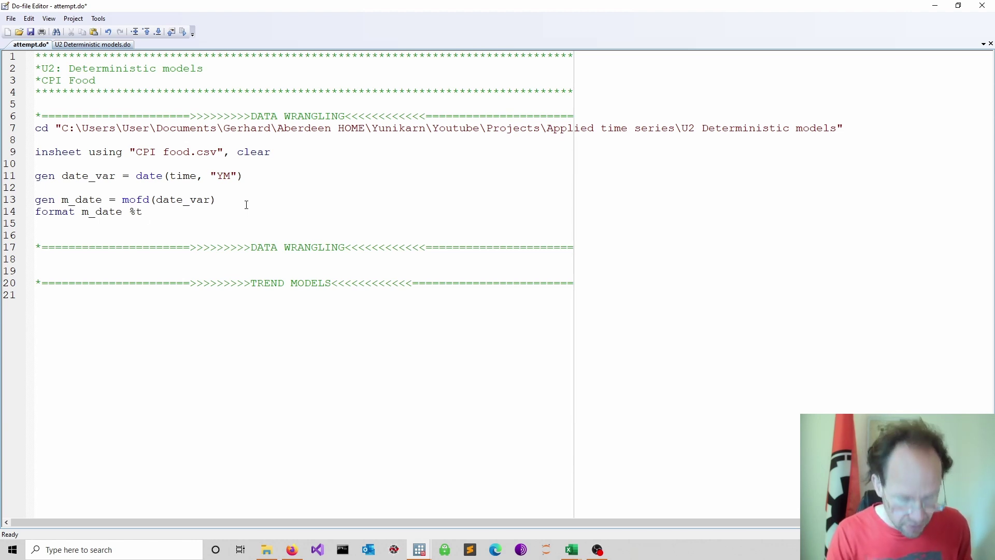
{"action": "type", "text": "m"}
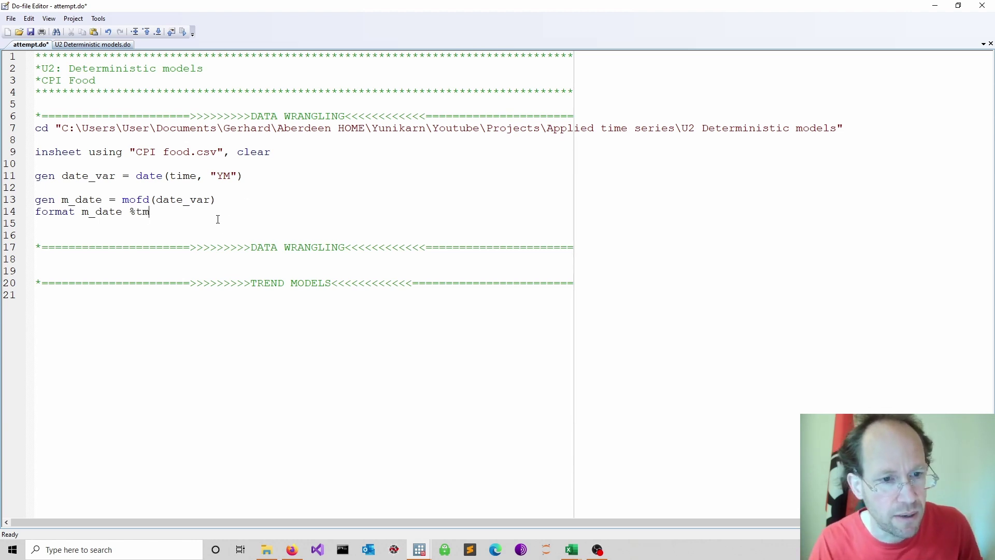
- Run the do-file and confirm m_date reads 1988m1, 1988m2 in the data
{"action": "key", "text": "ctrl+d"}
{"action": "left_click", "coordinate": [169, 71]}
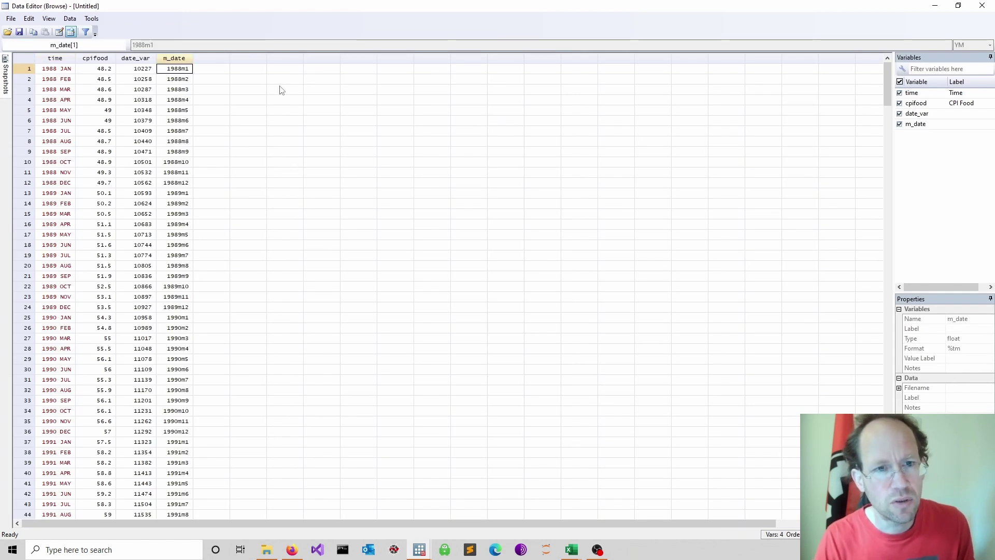
{"action": "left_click", "coordinate": [181, 80]}
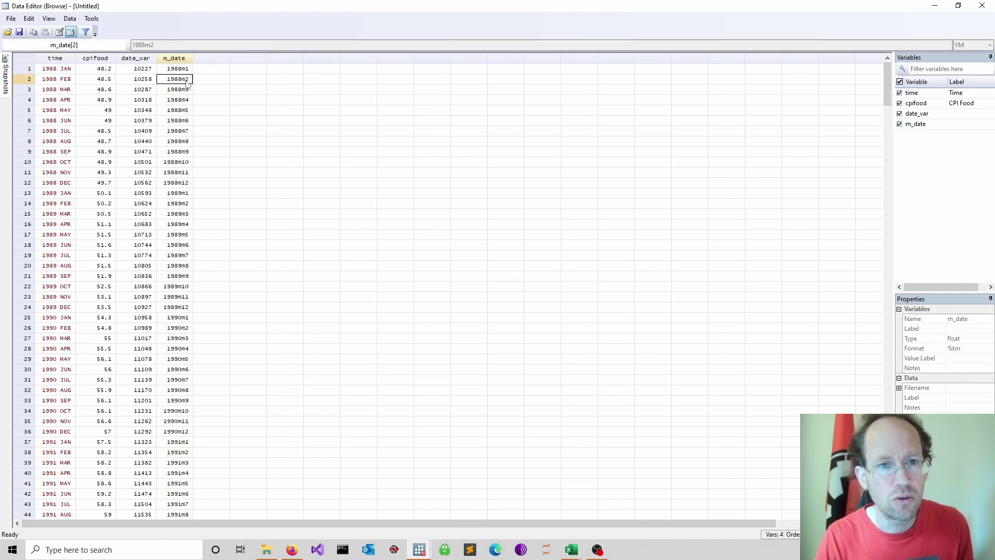
- Check the time and date_var columns, then close the Data Editor
{"action": "left_click", "coordinate": [54, 59]}
{"action": "left_click", "coordinate": [144, 60]}
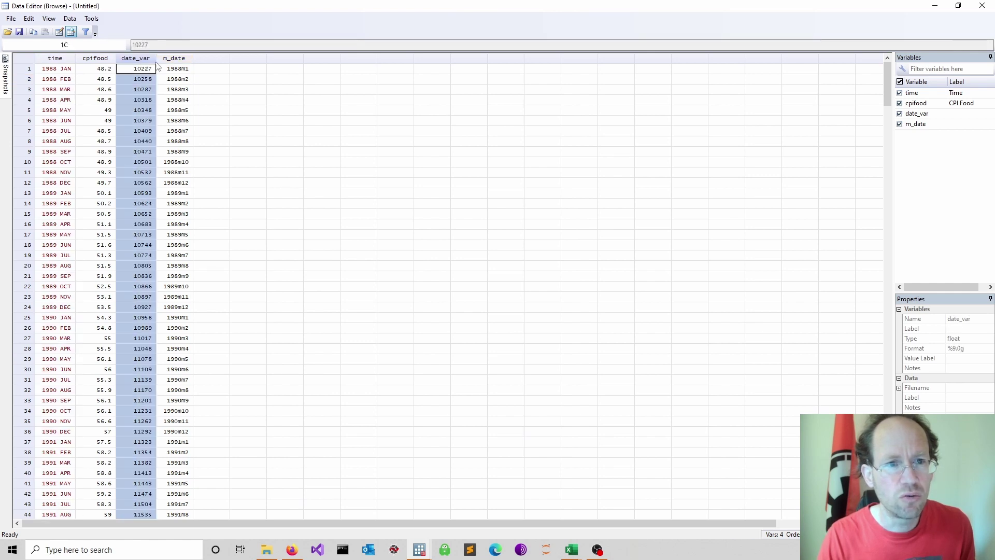
{"action": "left_click", "coordinate": [982, 5]}
- Add drop time date_var and tsset m_date, monthly lines to attempt.do
{"action": "left_click", "coordinate": [473, 505]}
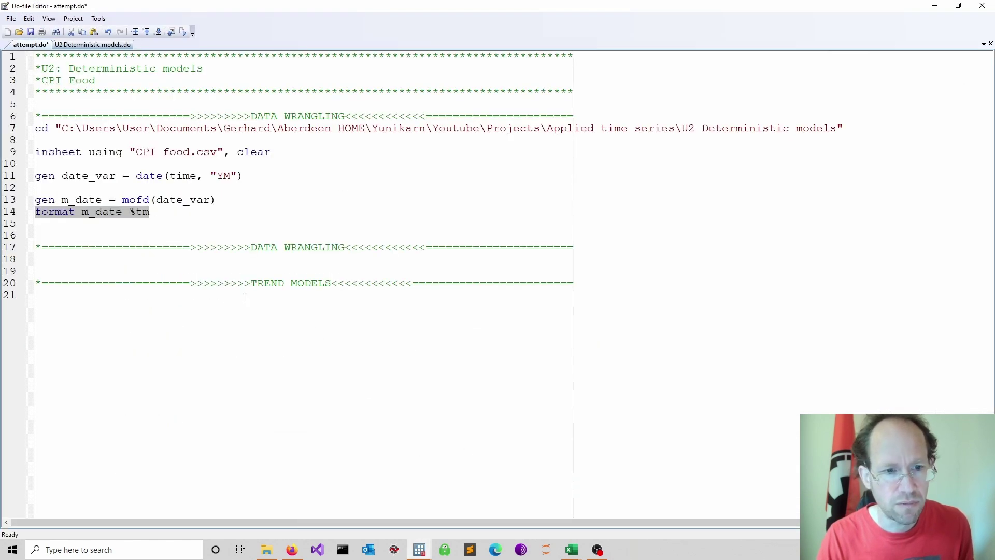
{"action": "left_click", "coordinate": [207, 221]}
{"action": "key", "text": "Return"}
{"action": "type", "text": "drop time date_var"}
{"action": "key", "text": "Return"}
{"action": "key", "text": "Return"}
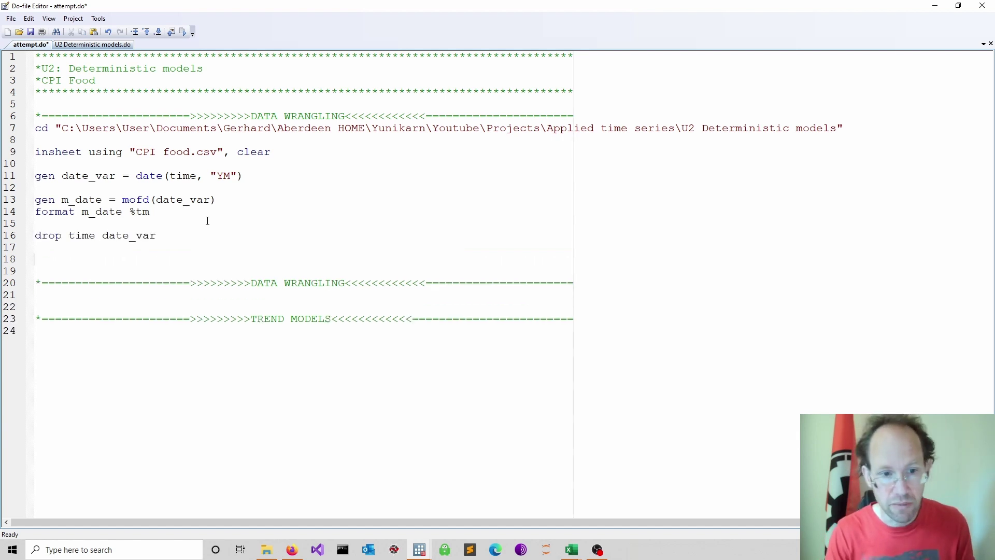
{"action": "type", "text": "tsset "}
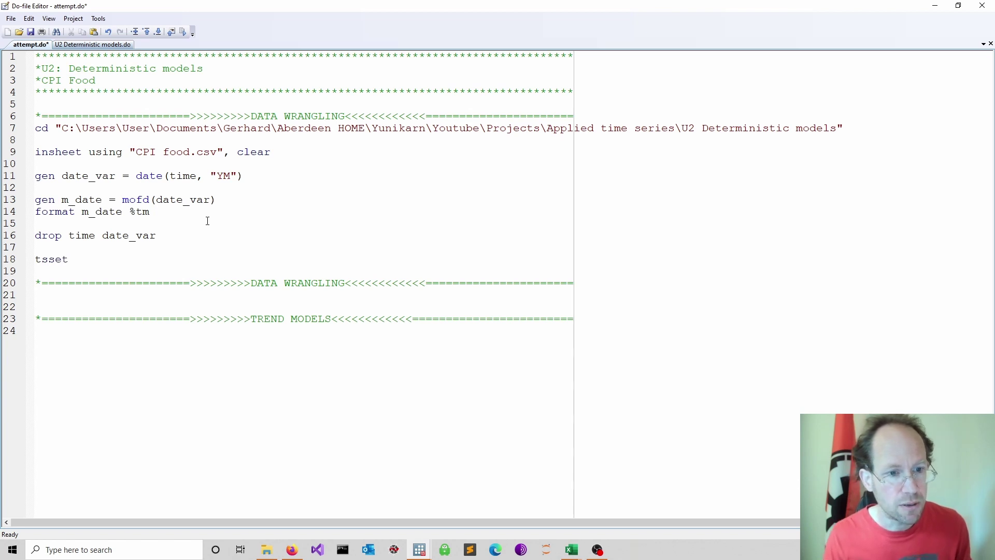
{"action": "type", "text": "m_d"}
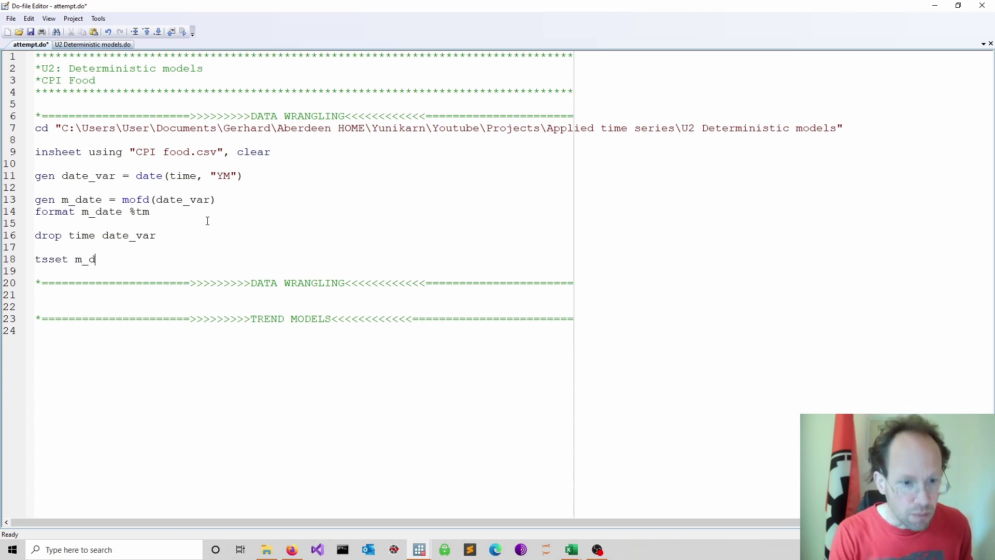
{"action": "type", "text": "ate, monthly"}
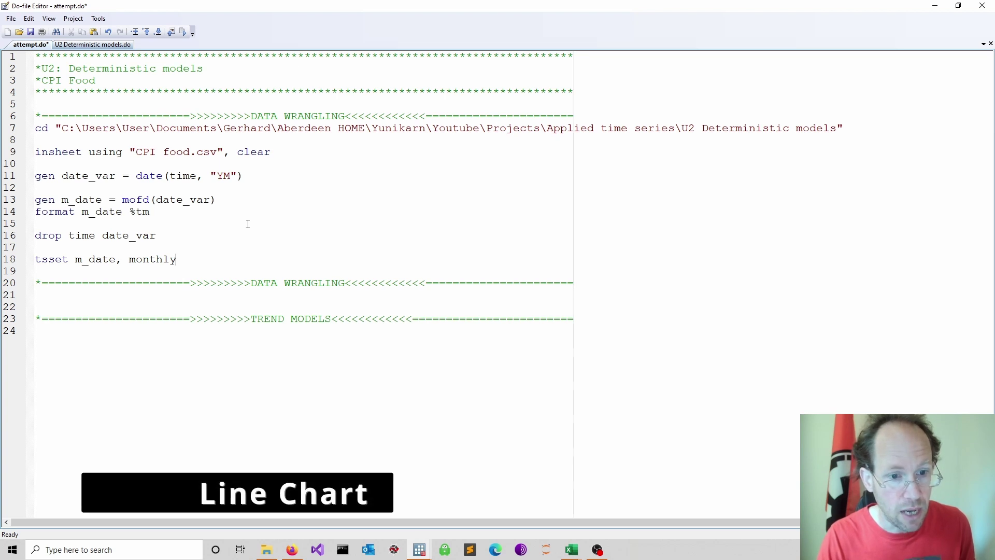
{"action": "key", "text": "Return"}
{"action": "key", "text": "Return"}
{"action": "key", "text": "Return"}
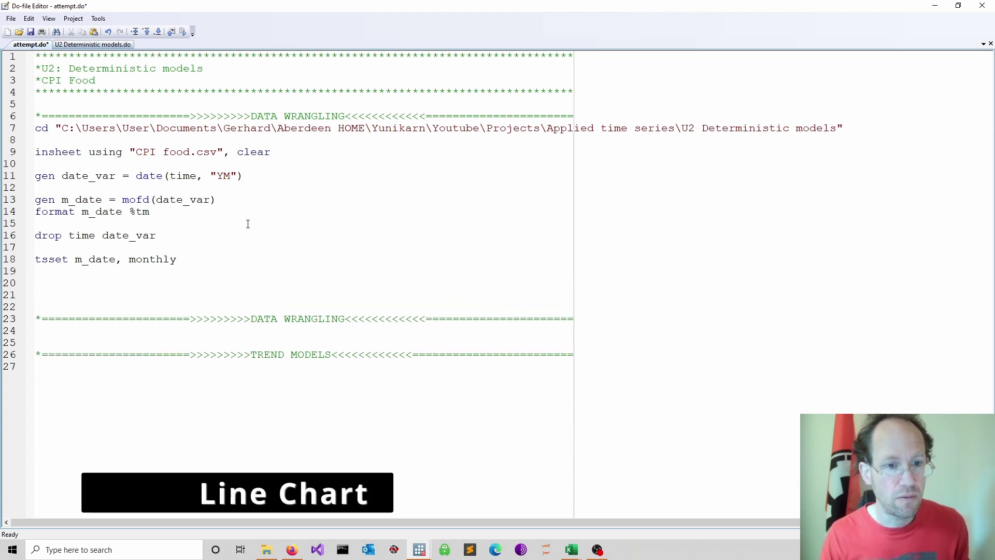
- Add and run line cpifood m_date on line 20 to graph CPI Food over time
{"action": "left_click", "coordinate": [153, 285]}
{"action": "type", "text": "line"}
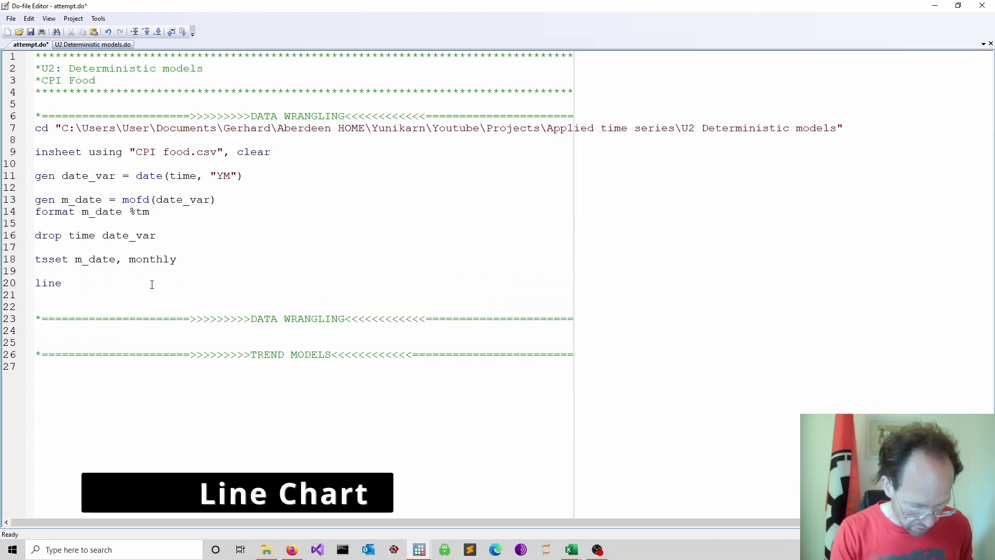
{"action": "type", "text": " cpifood "}
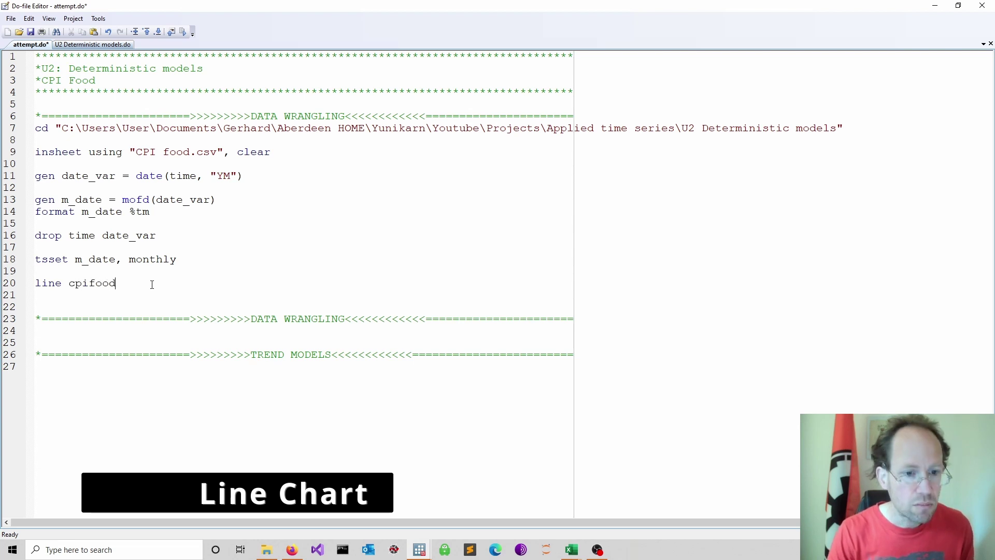
{"action": "type", "text": "m_date"}
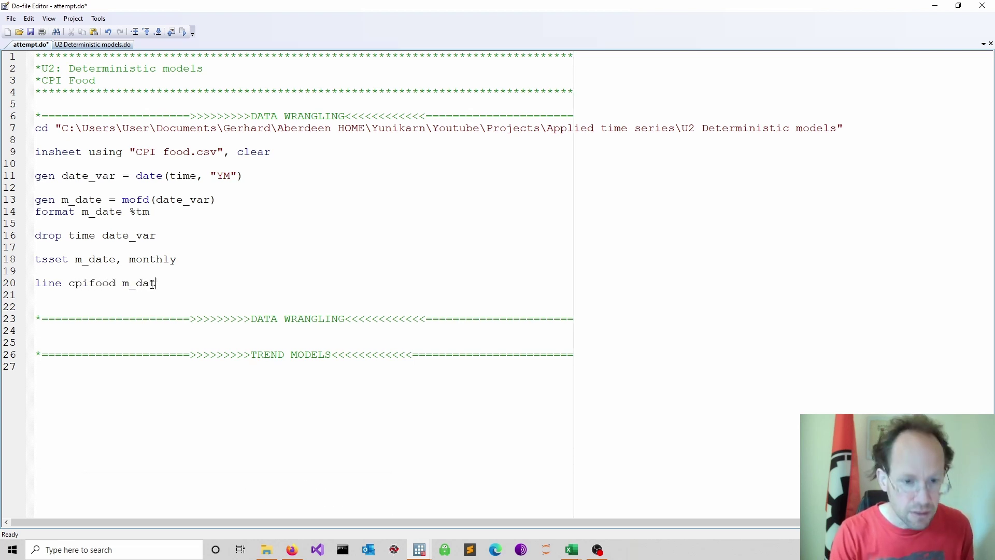
{"action": "key", "text": "shift+Home"}
{"action": "key", "text": "ctrl+d"}
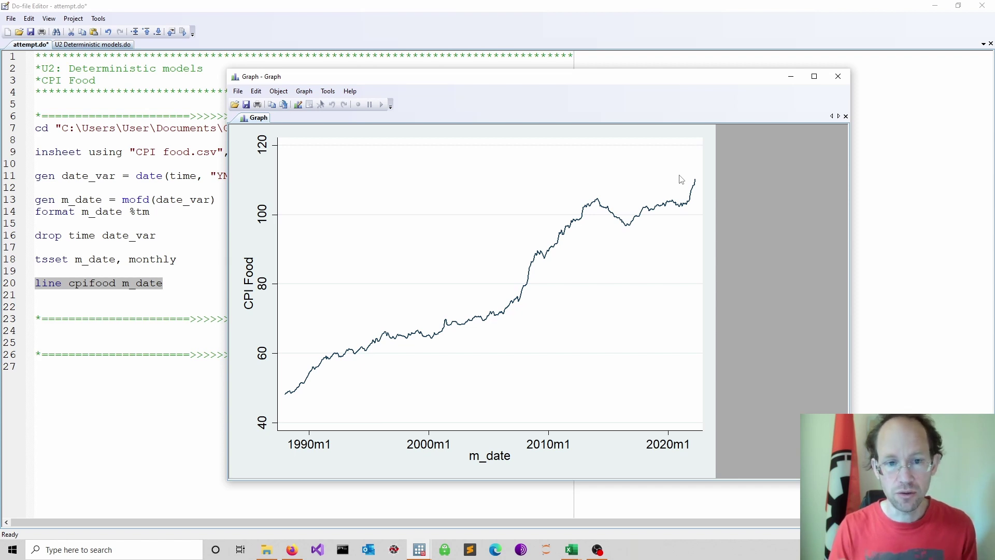
- Add gen t = _n and sum under TREND MODELS, run them, and review t ranging 1 to 412
{"action": "left_click", "coordinate": [157, 370]}
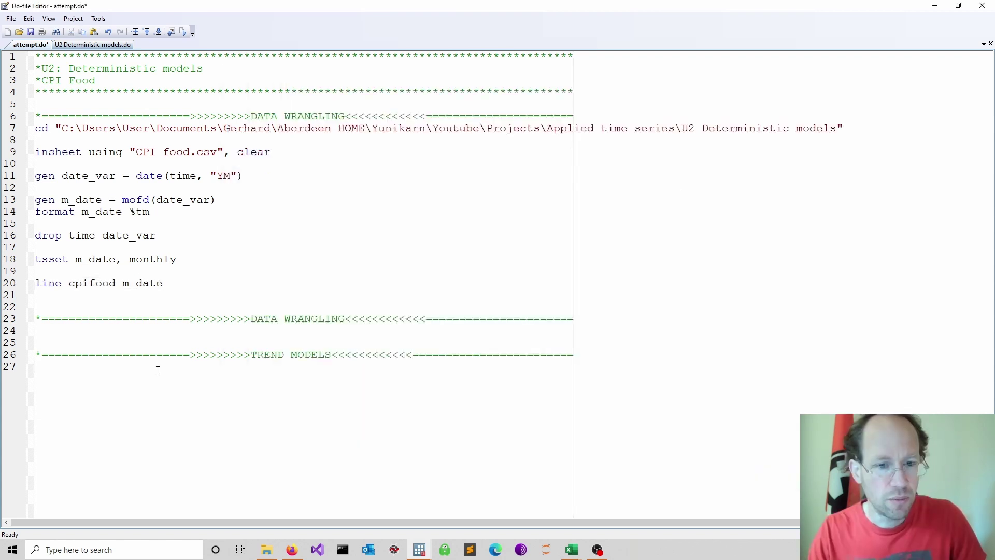
{"action": "type", "text": "gen "}
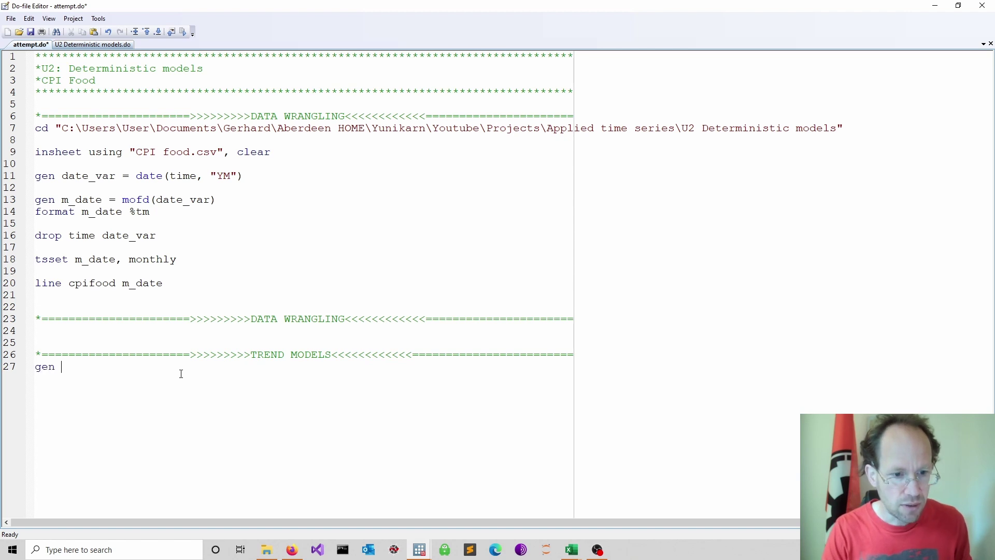
{"action": "type", "text": "t "}
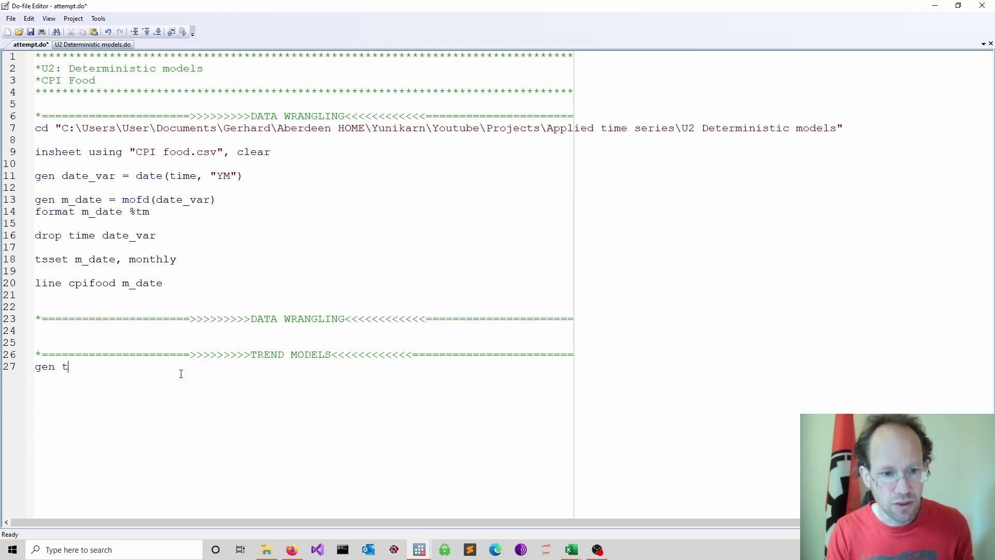
{"action": "type", "text": "= _n"}
{"action": "key", "text": "Return"}
{"action": "key", "text": "Return"}
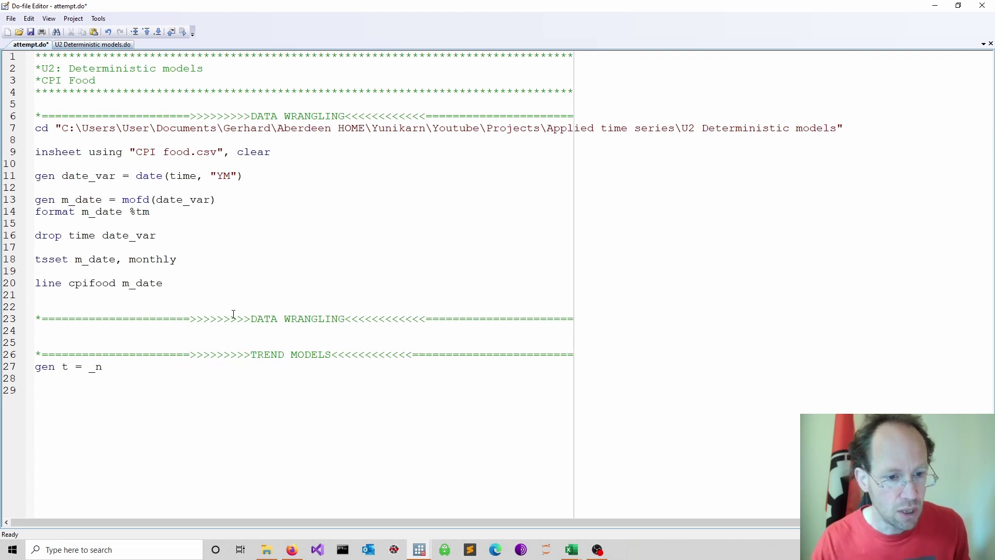
{"action": "type", "text": "sum"}
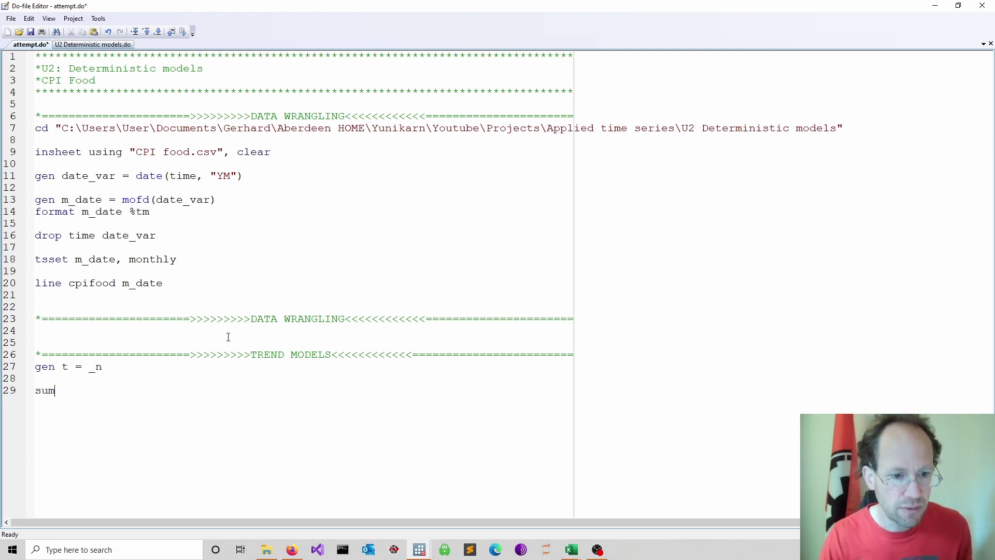
{"action": "left_click_drag", "start_coordinate": [65, 392], "coordinate": [35, 355]}
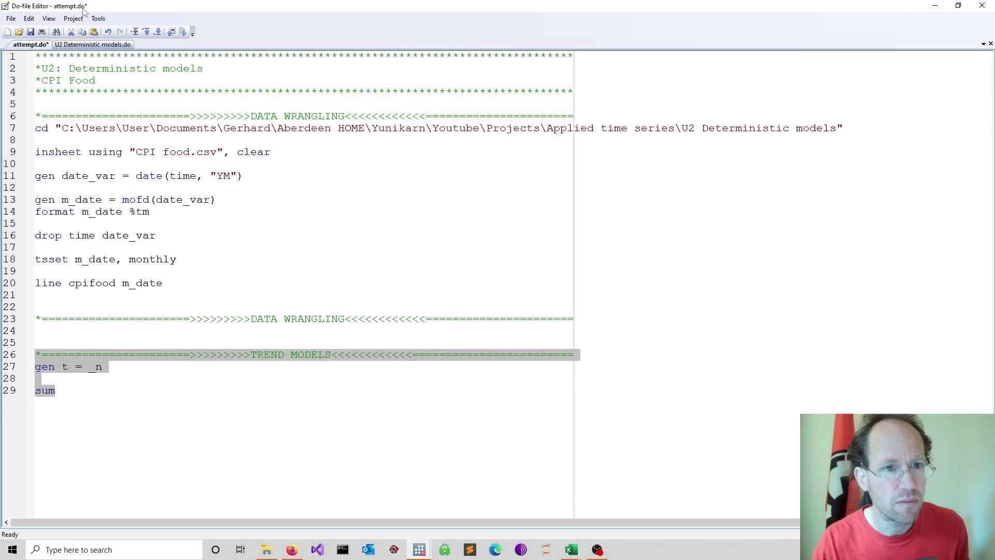
{"action": "mouse_move", "coordinate": [419, 554]}
{"action": "left_click", "coordinate": [349, 501]}
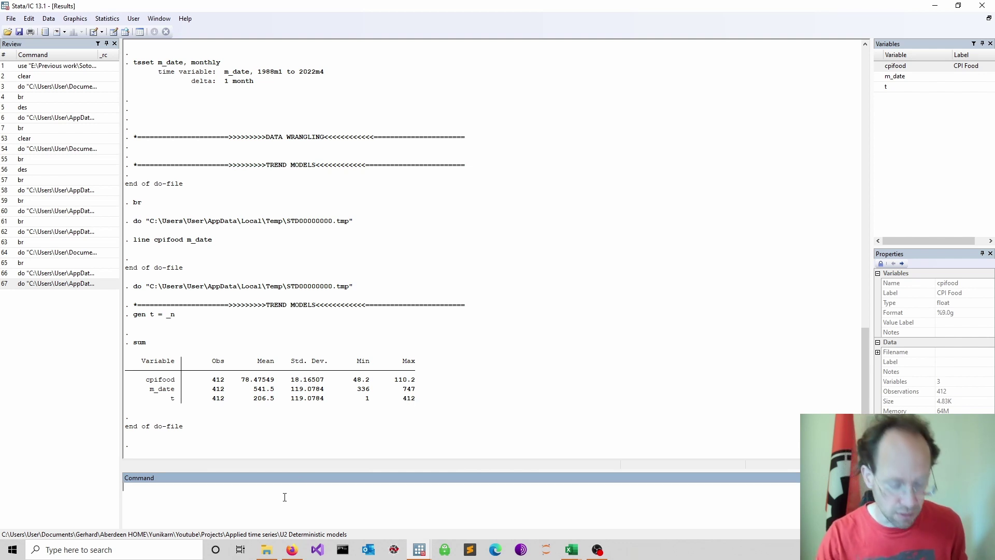
{"action": "key", "text": "alt+Tab"}
{"action": "key", "text": "Return"}
{"action": "key", "text": "Return"}
- Write the regression reg cpifood t if t<=400 on line 31
{"action": "type", "text": "reg"}
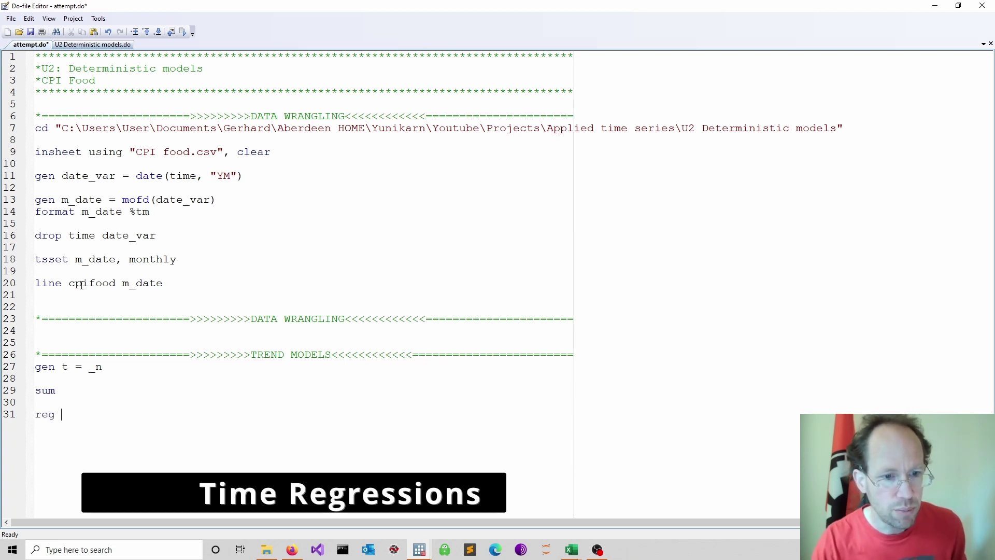
{"action": "left_click_drag", "start_coordinate": [69, 285], "coordinate": [115, 285]}
{"action": "key", "text": "ctrl+c"}
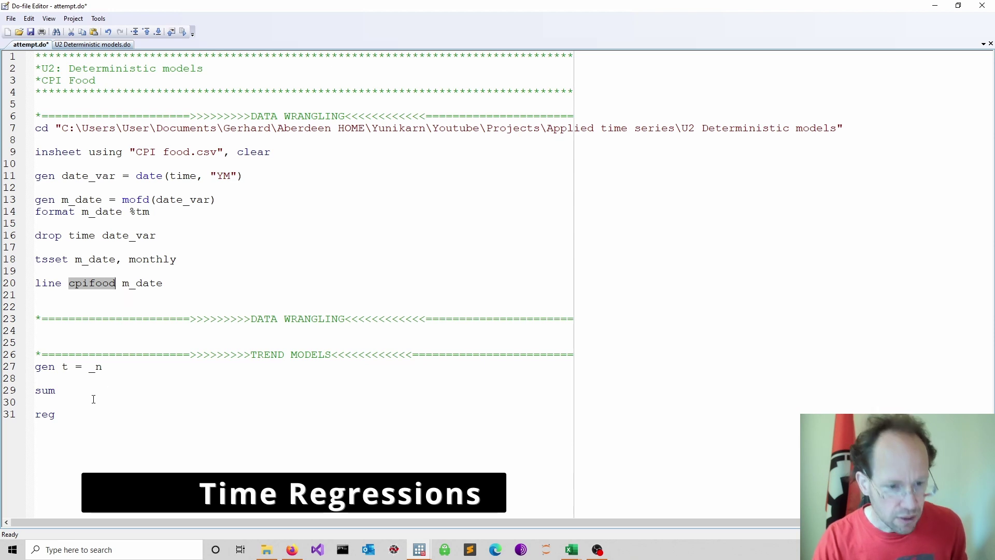
{"action": "left_click", "coordinate": [73, 412]}
{"action": "key", "text": "ctrl+v"}
{"action": "type", "text": "t"}
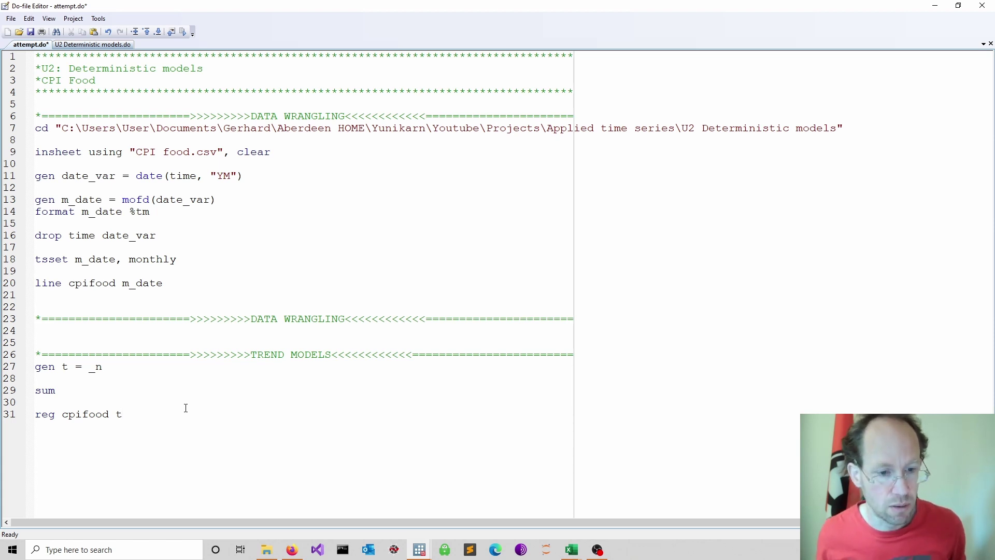
{"action": "type", "text": "if"}
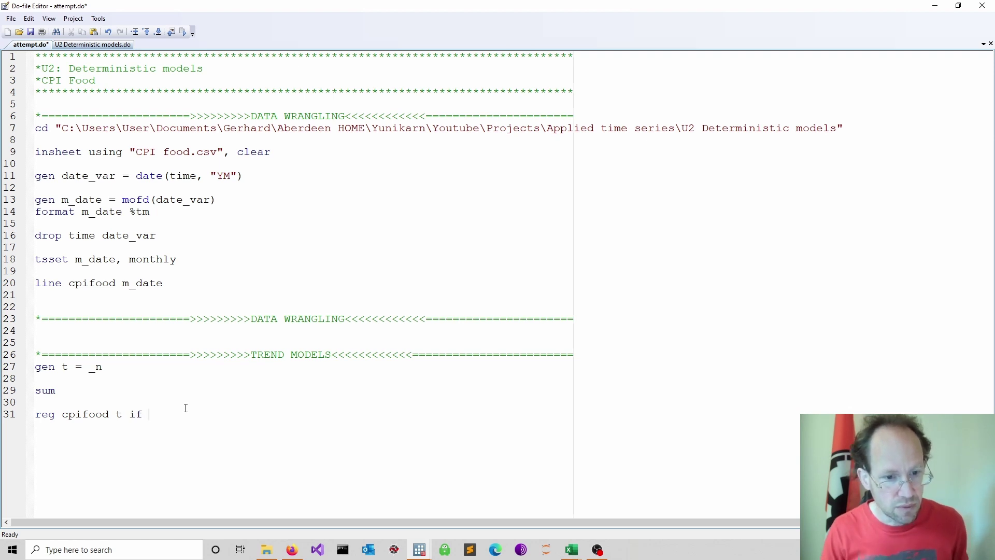
{"action": "type", "text": " t<=400"}
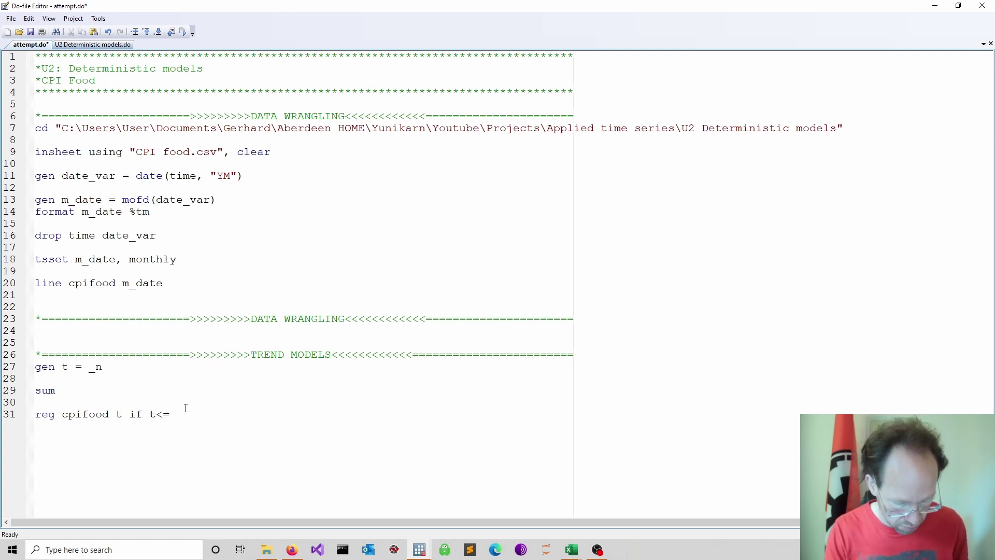
- Add estimates store A below it and select both lines
{"action": "key", "text": "Return"}
{"action": "key", "text": "Return"}
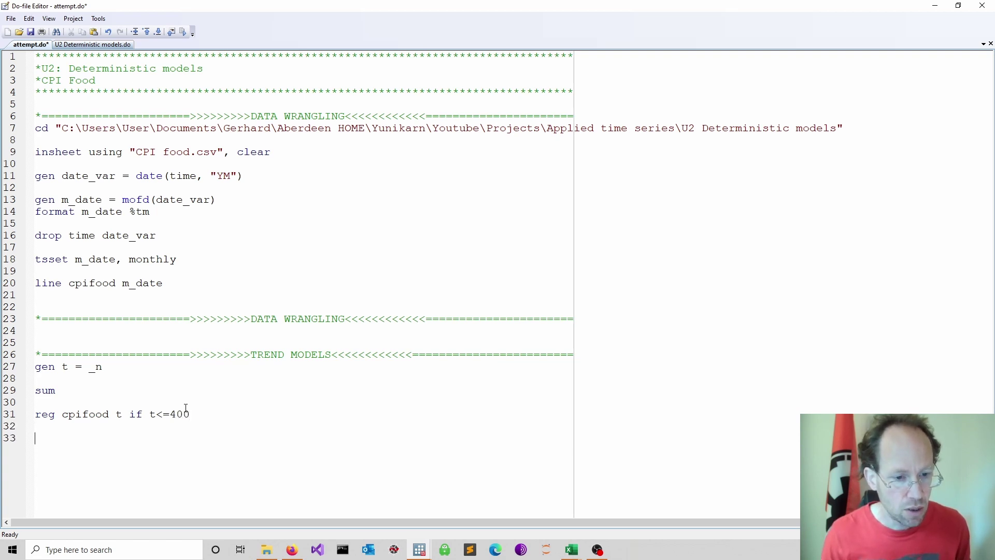
{"action": "key", "text": "Up"}
{"action": "type", "text": "estimate"}
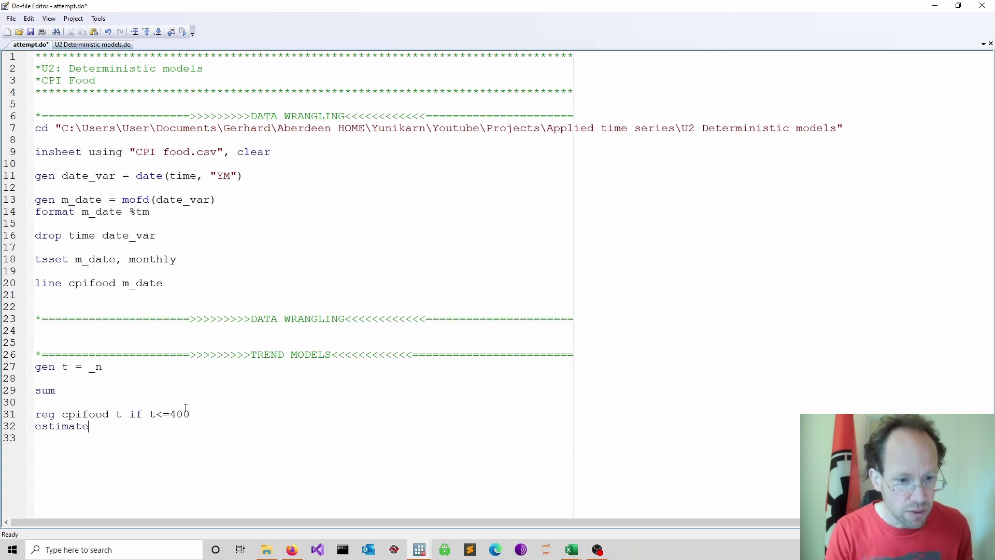
{"action": "type", "text": "s store A"}
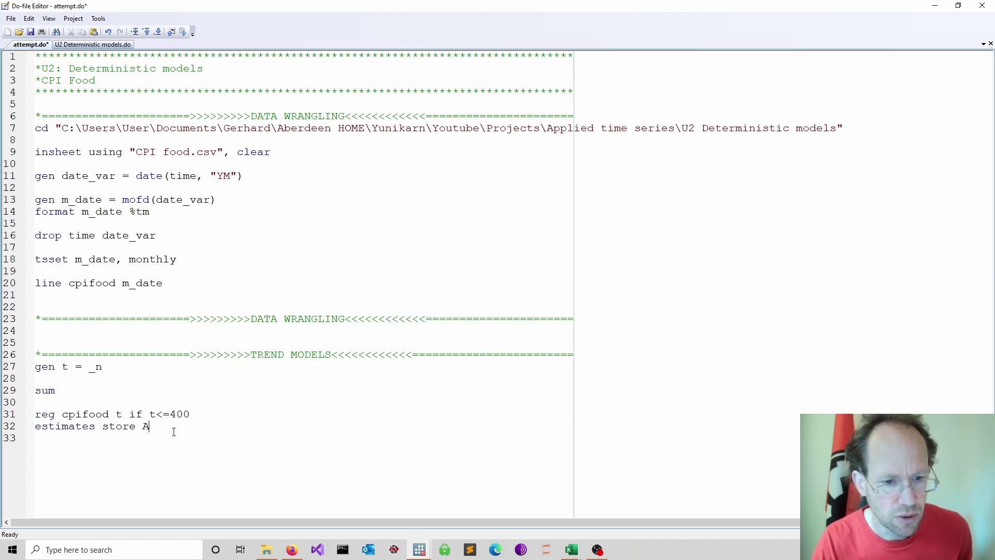
{"action": "left_click_drag", "start_coordinate": [166, 426], "coordinate": [2, 415]}
- Run model A and highlight its adjusted R-squared 0.9330 and trend p-value 0.000
{"action": "key", "text": "ctrl+d"}
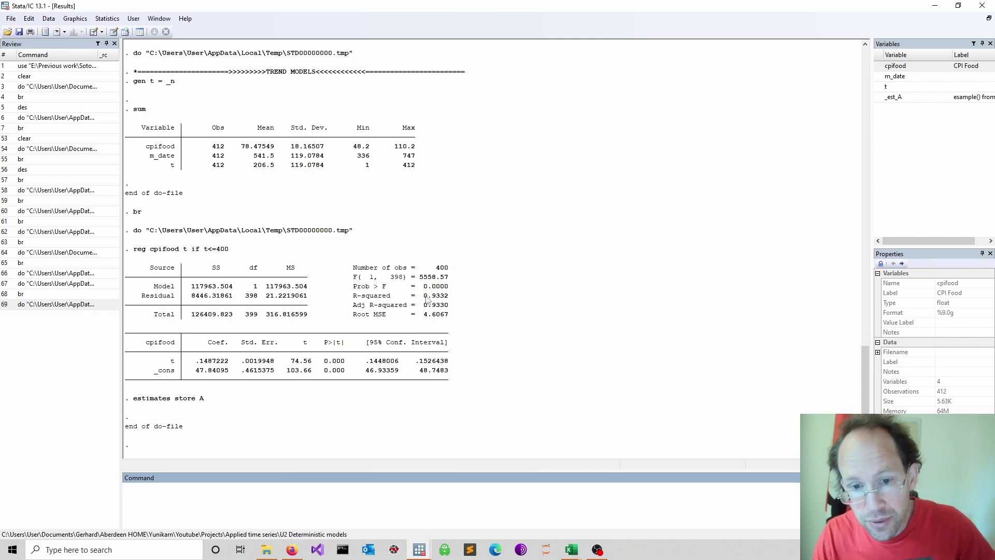
{"action": "left_click_drag", "start_coordinate": [354, 306], "coordinate": [453, 308]}
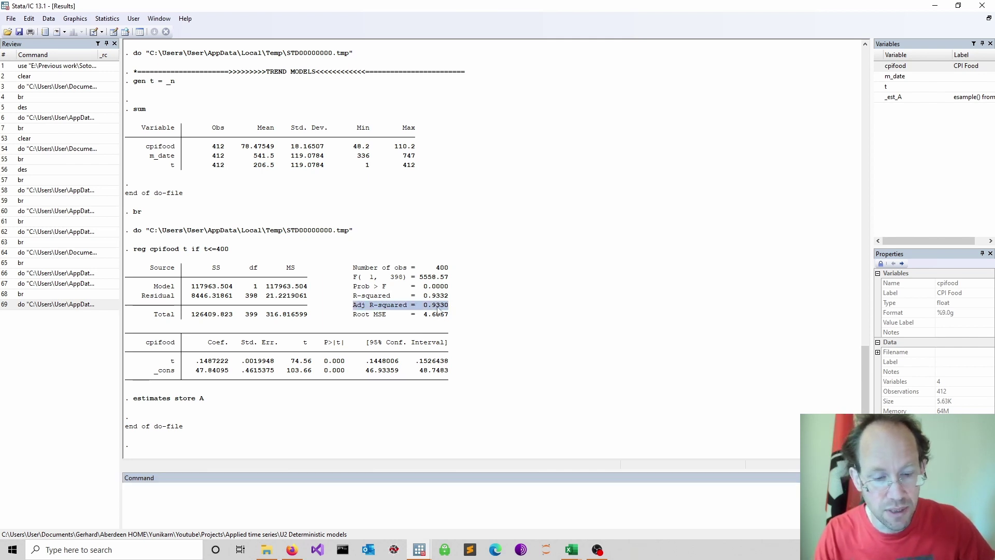
{"action": "left_click_drag", "start_coordinate": [324, 362], "coordinate": [342, 365]}
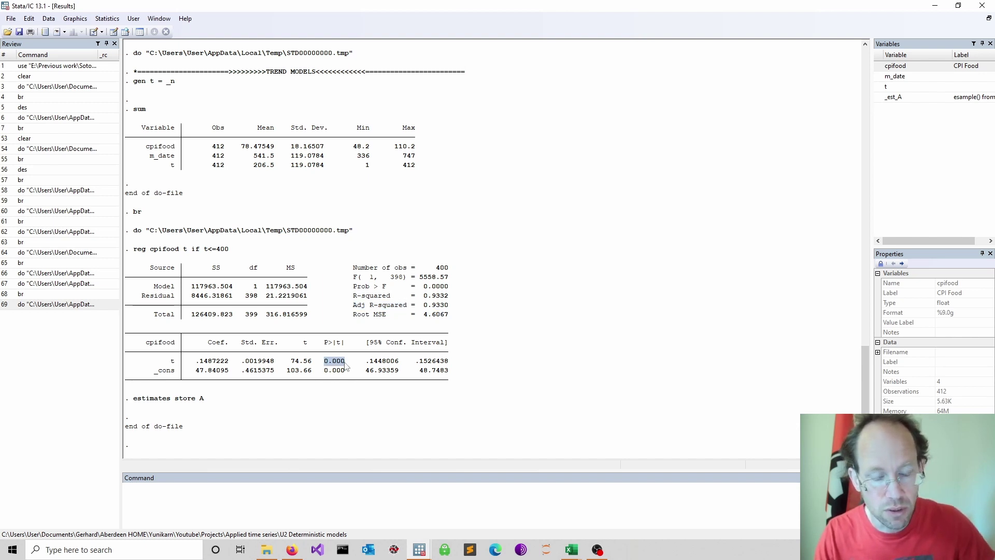
{"action": "key", "text": "alt+Tab"}
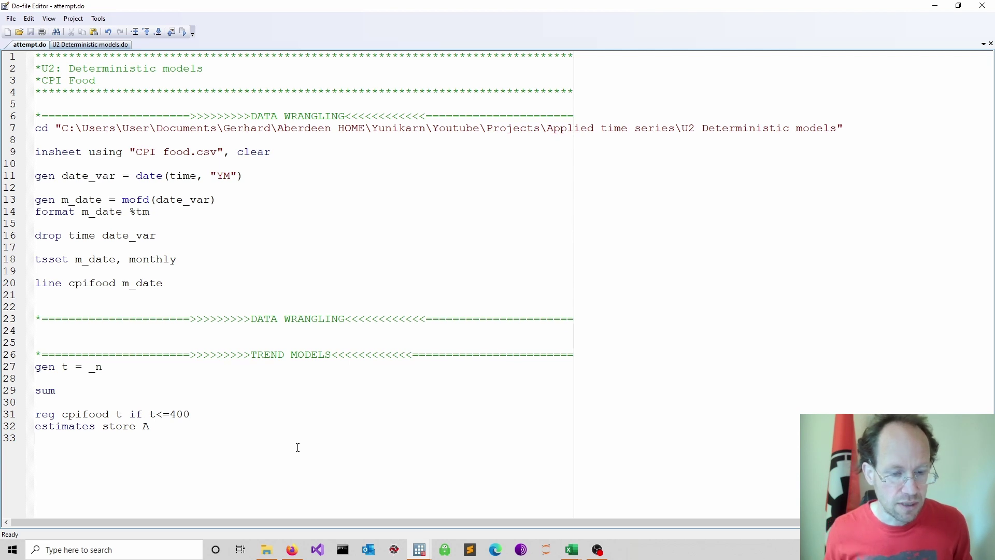
- Open a forvalues i=2/5 { loop and begin the indented line gen t_`i' = t^`i' inside it
{"action": "key", "text": "Return"}
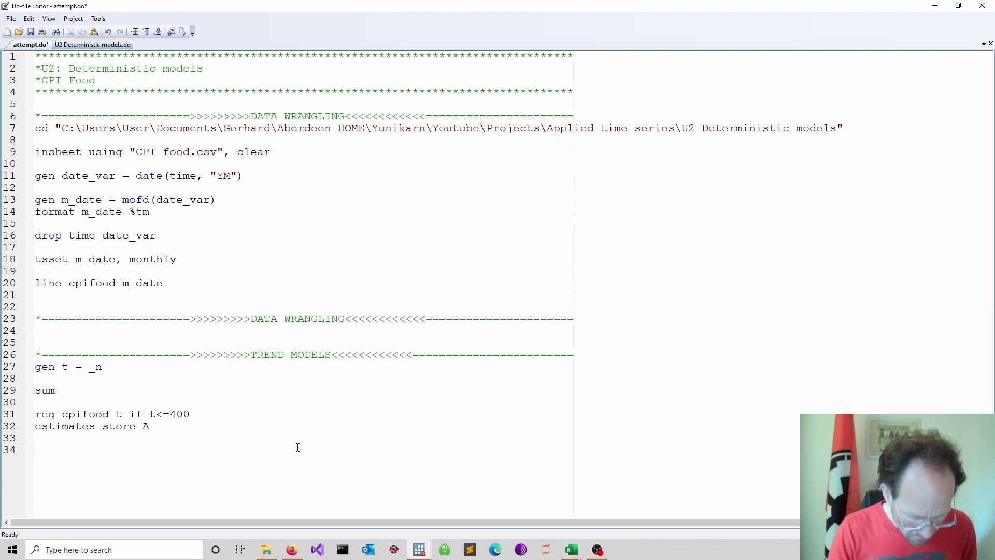
{"action": "type", "text": "forva"}
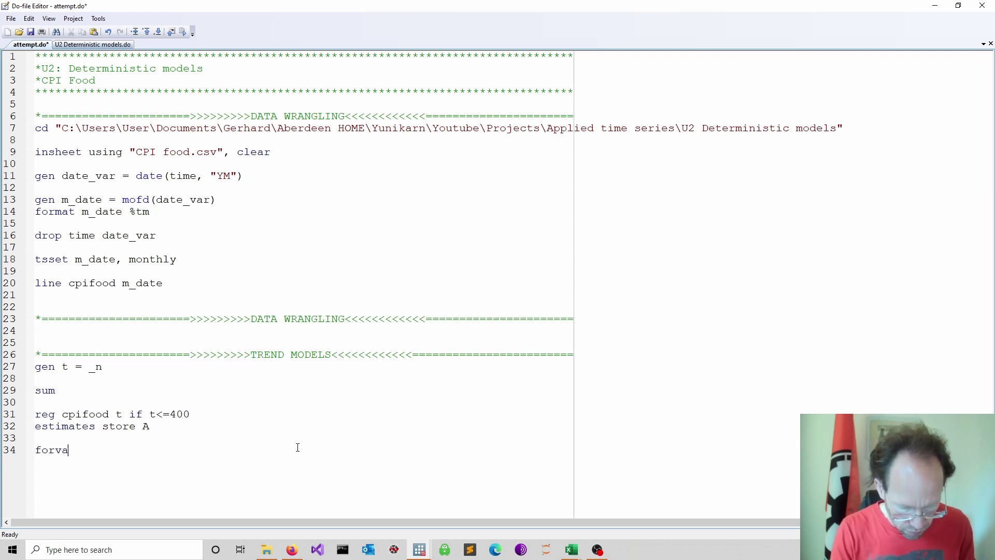
{"action": "type", "text": "lues i="}
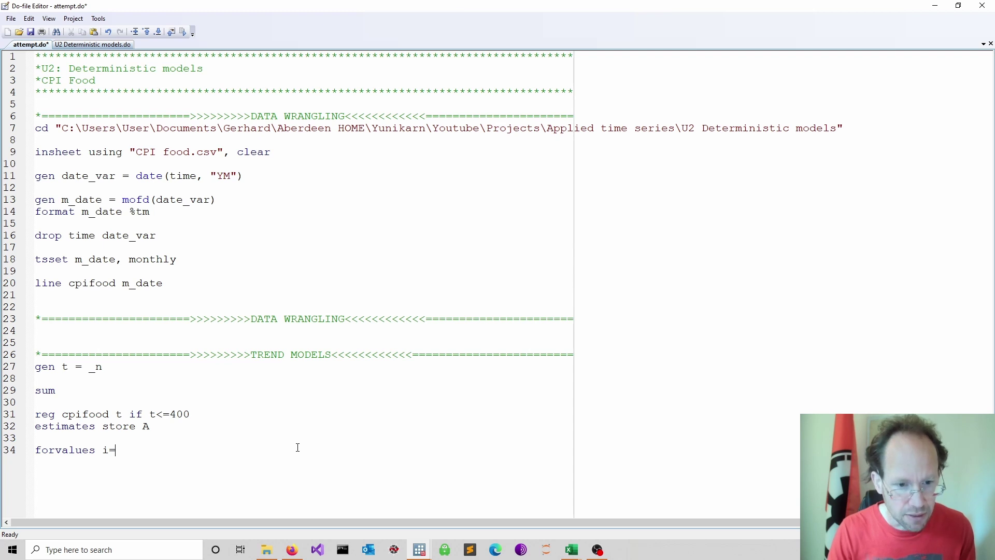
{"action": "type", "text": "2/5 "}
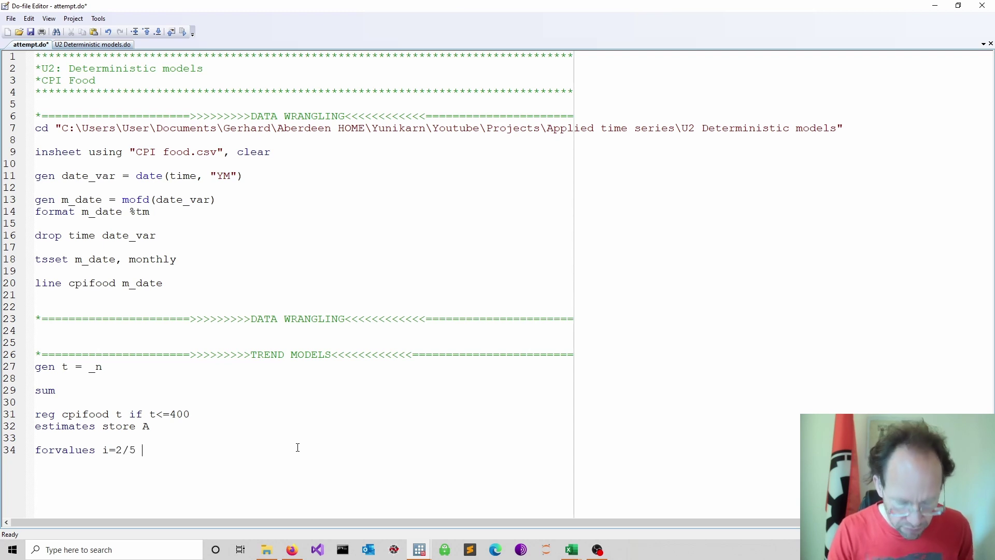
{"action": "type", "text": "{"}
{"action": "key", "text": "Return"}
{"action": "key", "text": "Tab"}
{"action": "type", "text": "gen "}
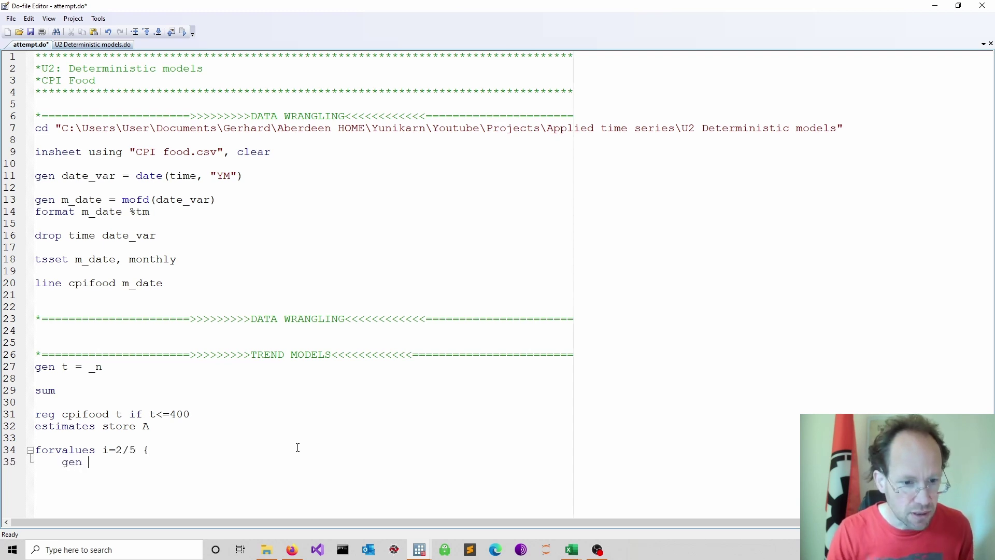
{"action": "type", "text": "t "}
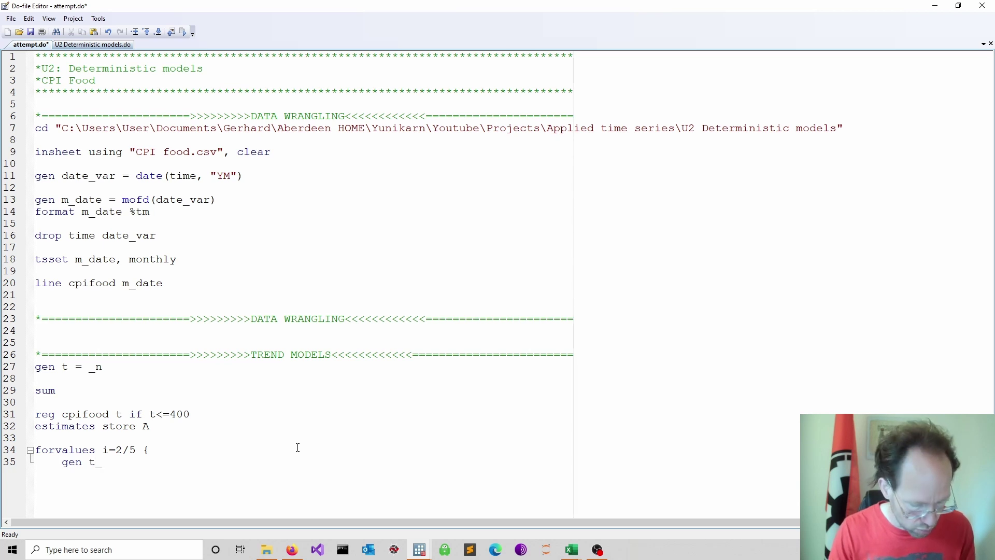
{"action": "type", "text": "`i'"}
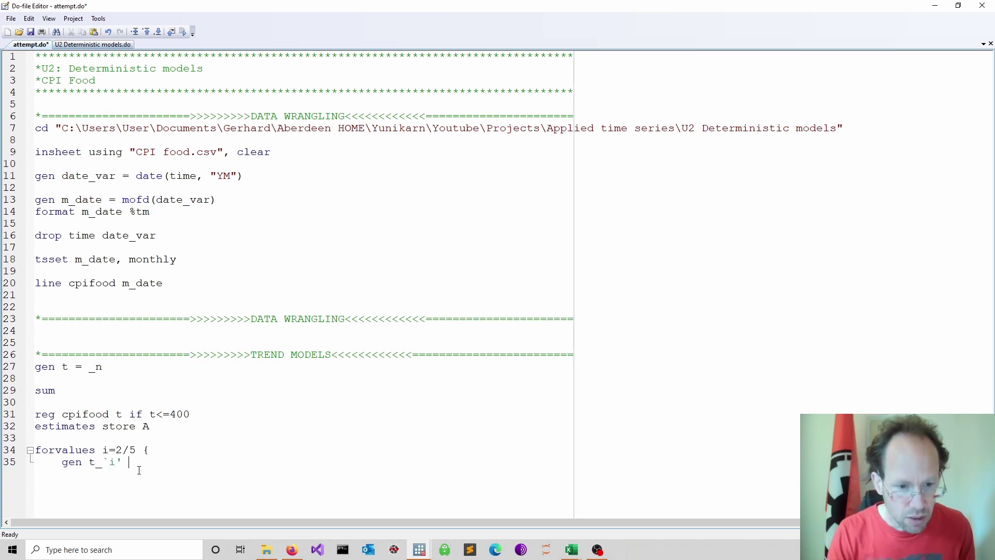
{"action": "type", "text": " ="}
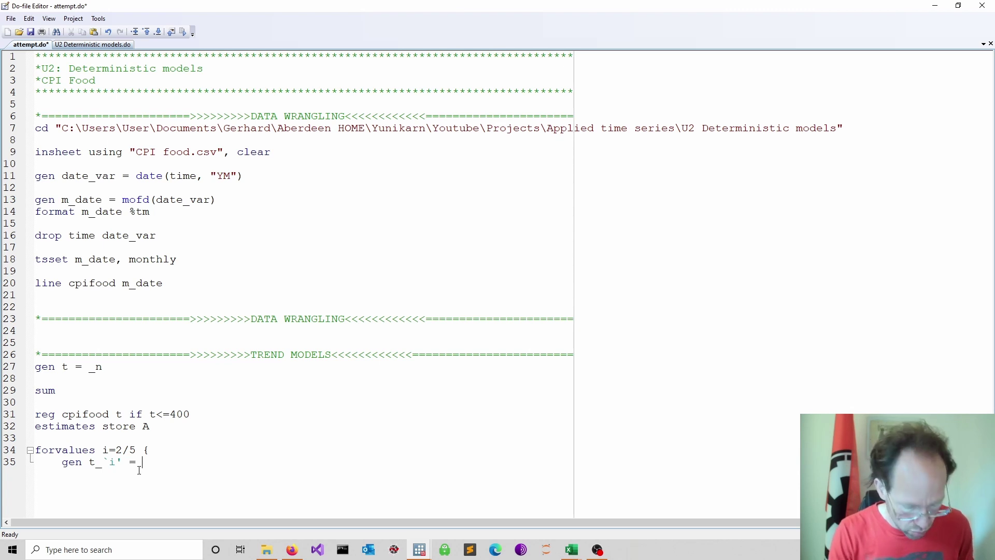
{"action": "type", "text": " t"}
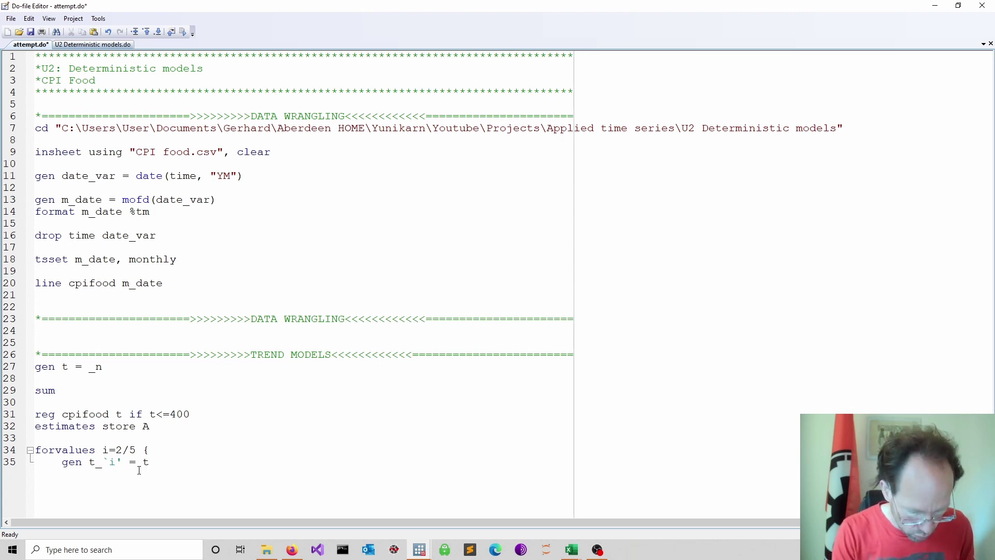
{"action": "type", "text": "^`i'"}
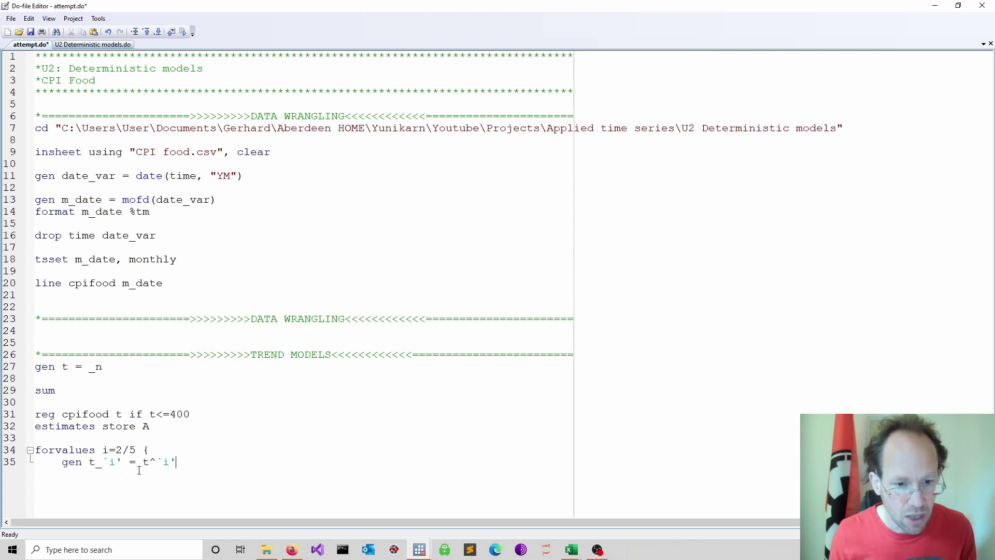
- Close the forvalues loop with a closing brace after the gen line
{"action": "left_click_drag", "start_coordinate": [187, 461], "coordinate": [161, 462]}
{"action": "left_click", "coordinate": [104, 450]}
{"action": "left_click_drag", "start_coordinate": [104, 450], "coordinate": [107, 450]}
{"action": "left_click", "coordinate": [202, 463]}
{"action": "key", "text": "Return"}
{"action": "type", "text": "}"}
{"action": "key", "text": "Return"}
{"action": "key", "text": "Return"}
- Open a qui: { block, add estimates table A B C D E, star b(%9.3f) stats(aic bic), and run
{"action": "left_click", "coordinate": [11, 415]}
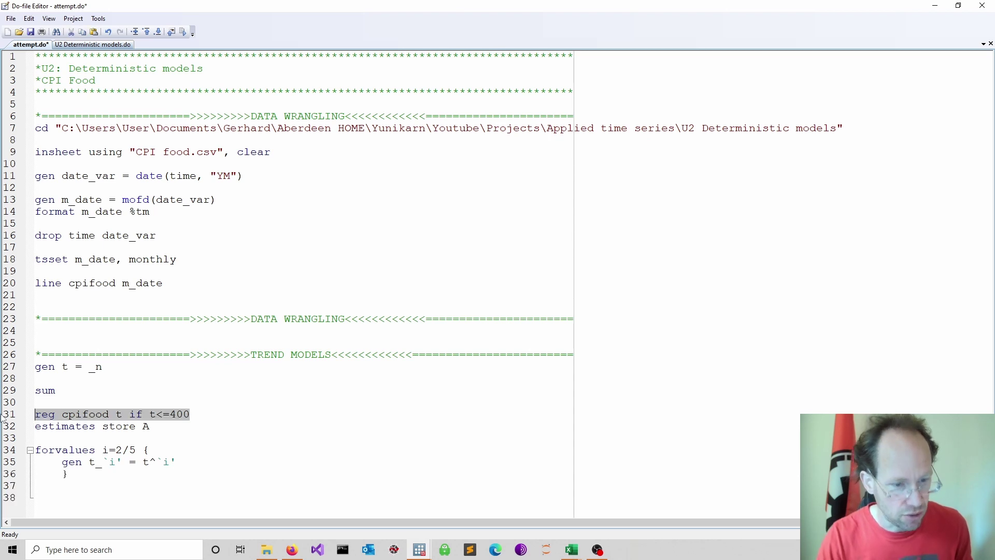
{"action": "left_click_drag", "start_coordinate": [159, 428], "coordinate": [33, 415]}
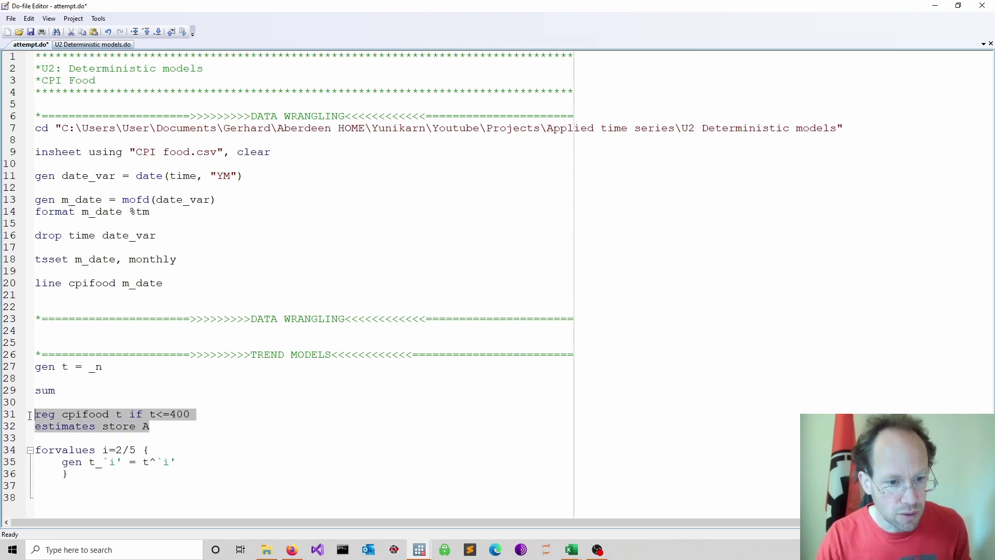
{"action": "left_click", "coordinate": [62, 491]}
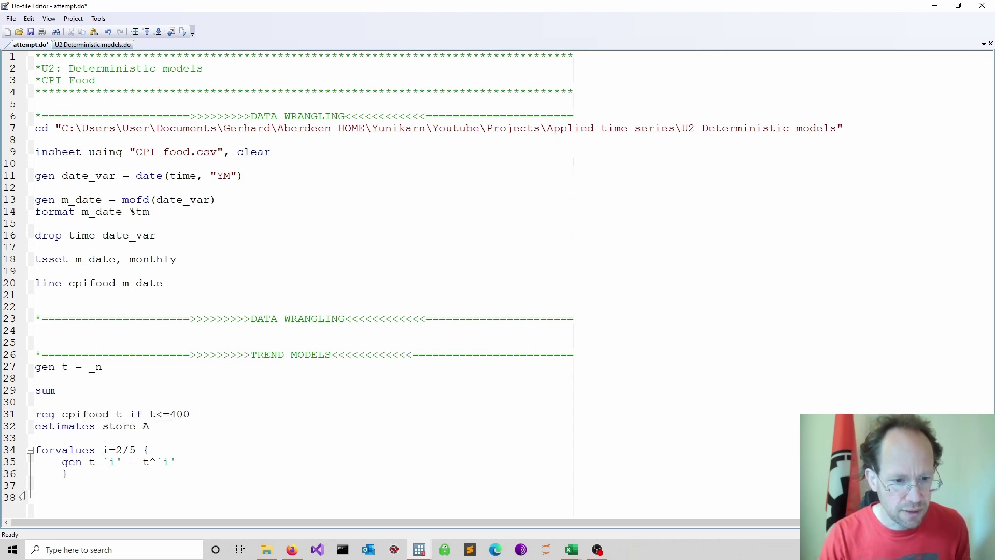
{"action": "left_click_drag", "start_coordinate": [34, 496], "coordinate": [68, 485]}
{"action": "left_click", "coordinate": [41, 496]}
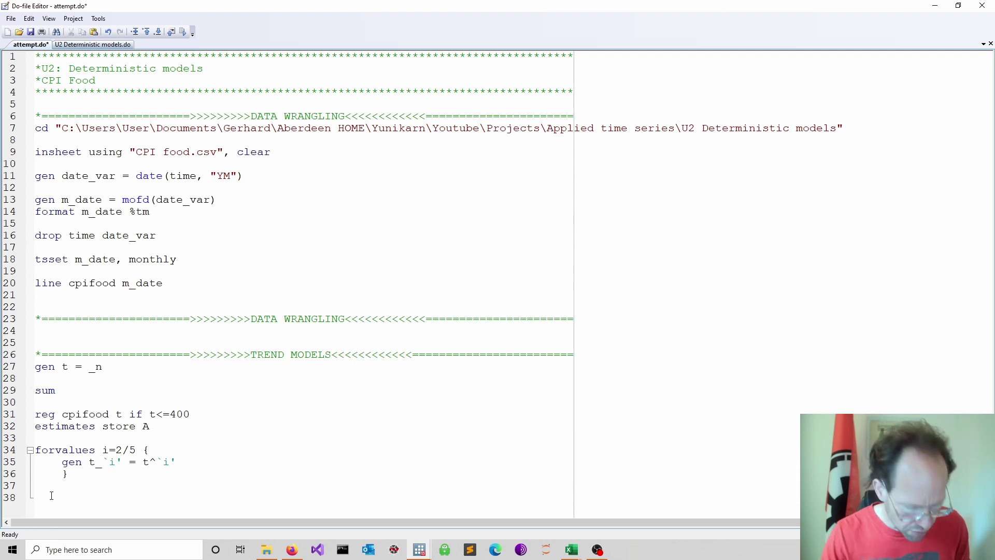
{"action": "type", "text": "qui:"}
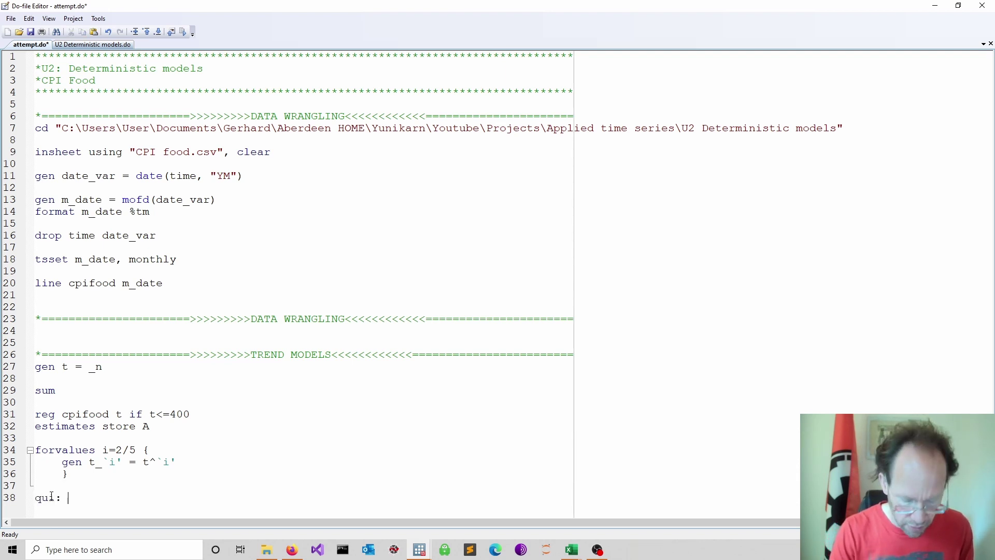
{"action": "type", "text": " {"}
{"action": "key", "text": "Return"}
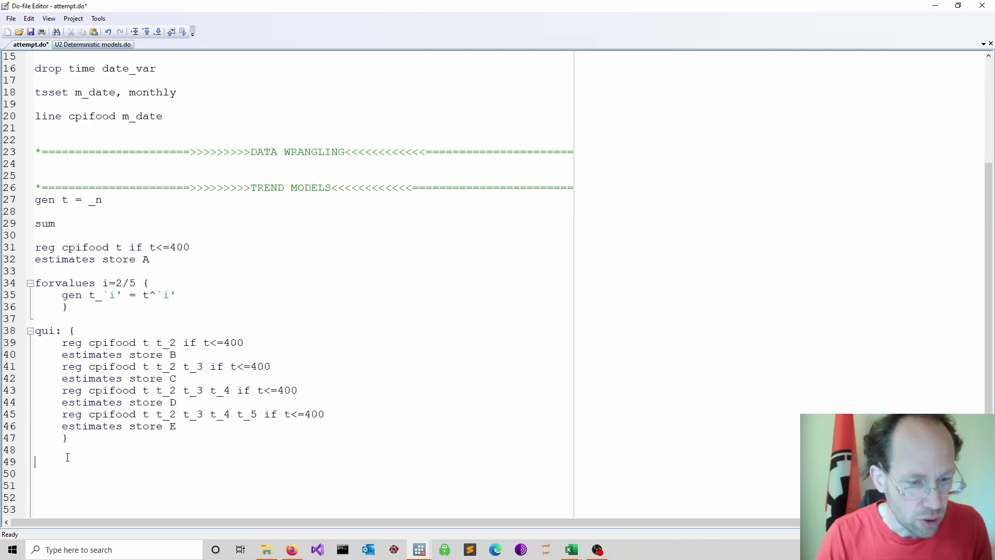
{"action": "type", "text": "estimates "}
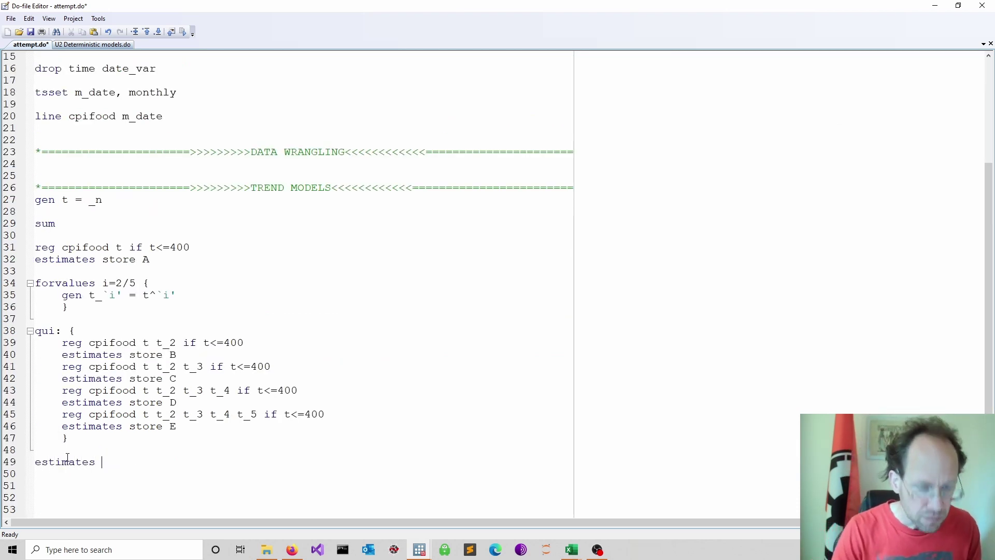
{"action": "type", "text": "table A B C D "}
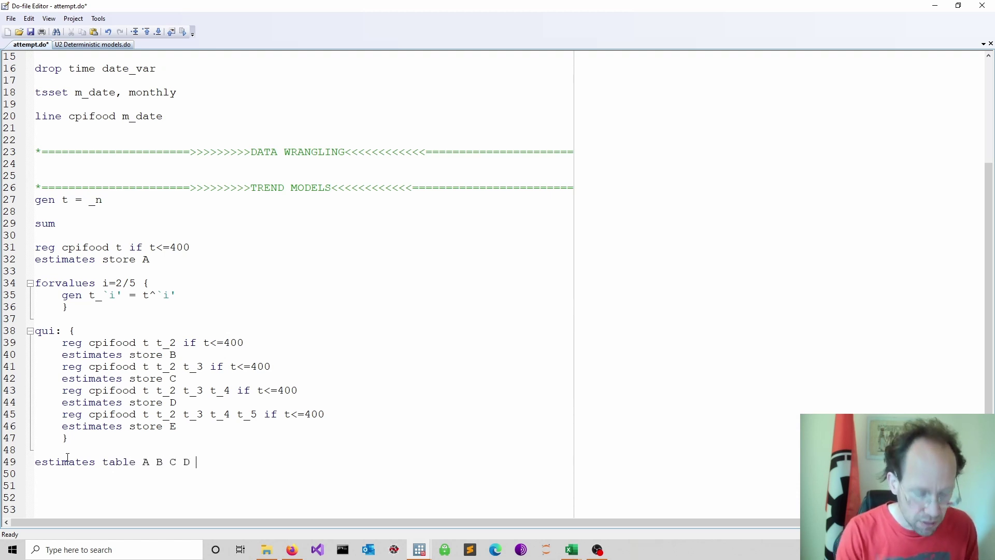
{"action": "type", "text": "E, star"}
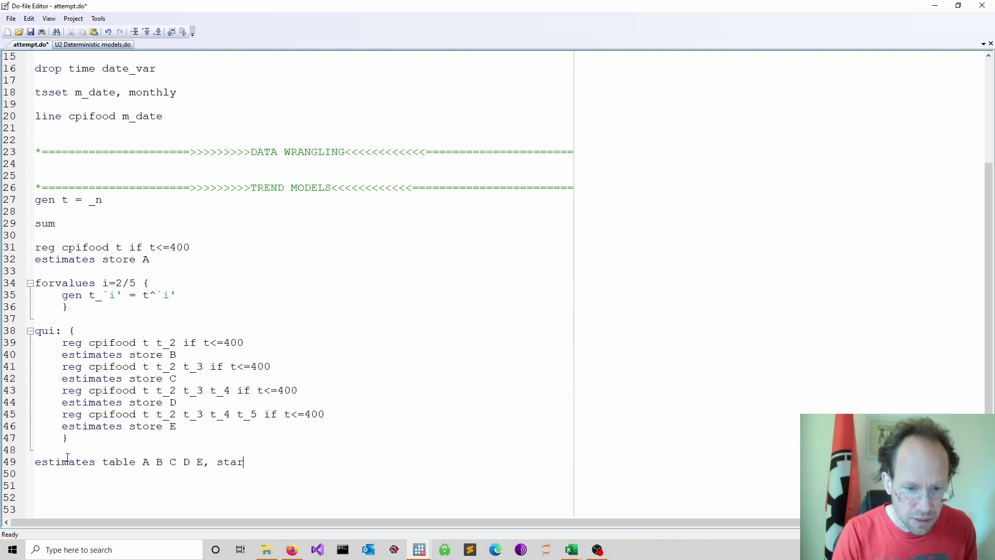
{"action": "type", "text": " b("}
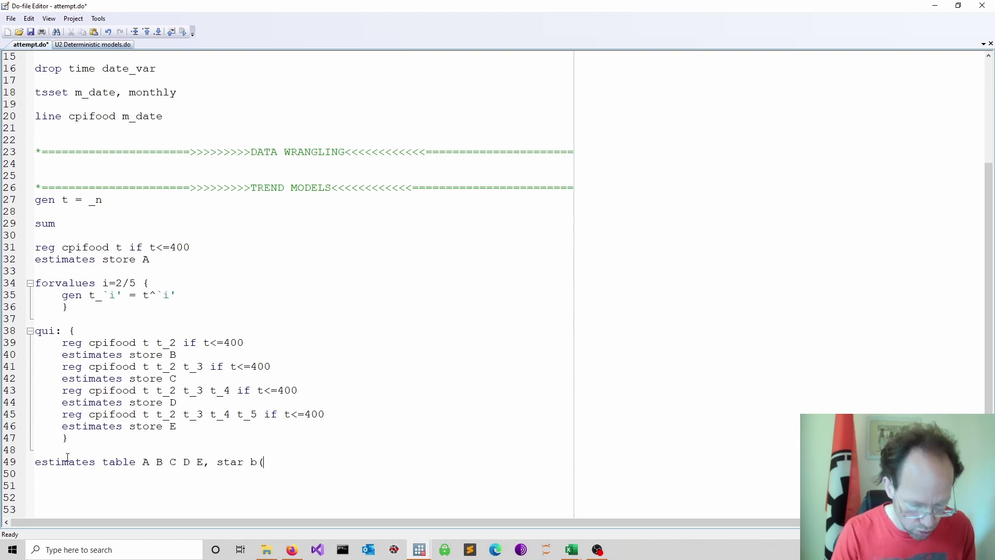
{"action": "type", "text": "%9.3"}
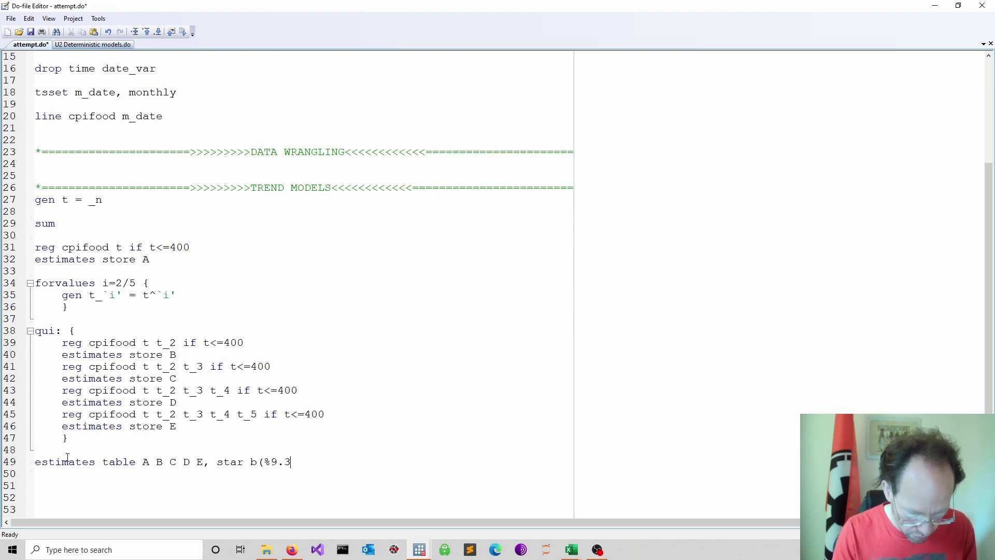
{"action": "type", "text": "f) stats"}
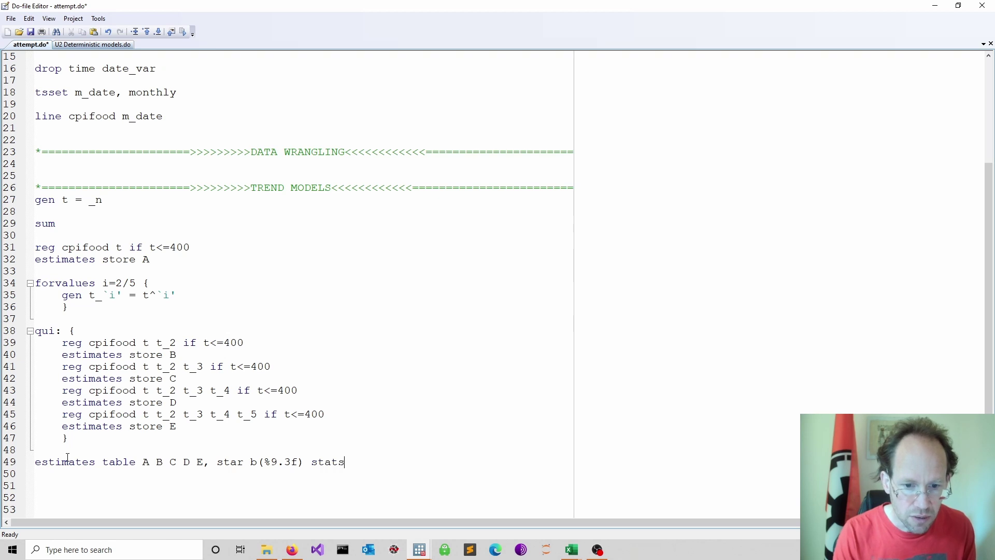
{"action": "type", "text": "(aic bic)"}
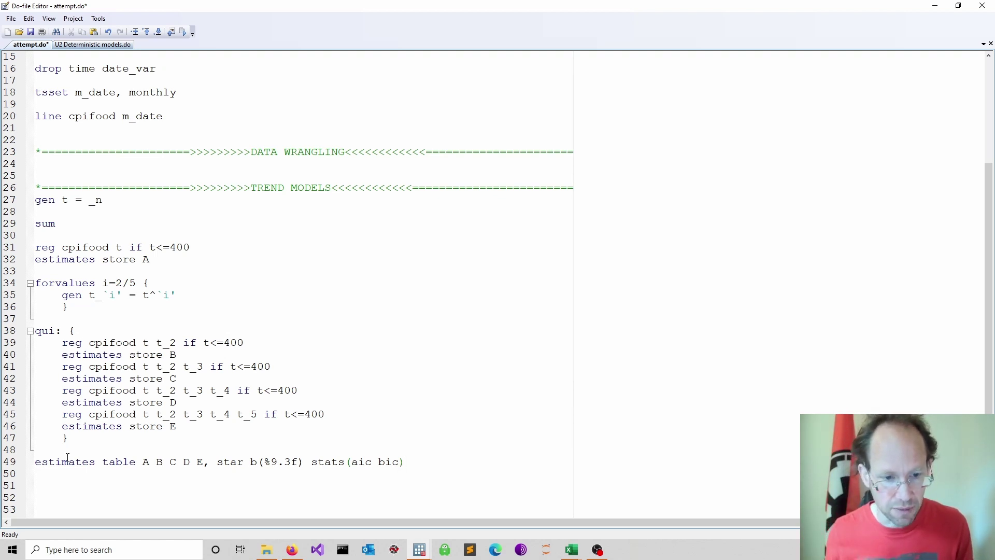
{"action": "key", "text": "ctrl+d"}
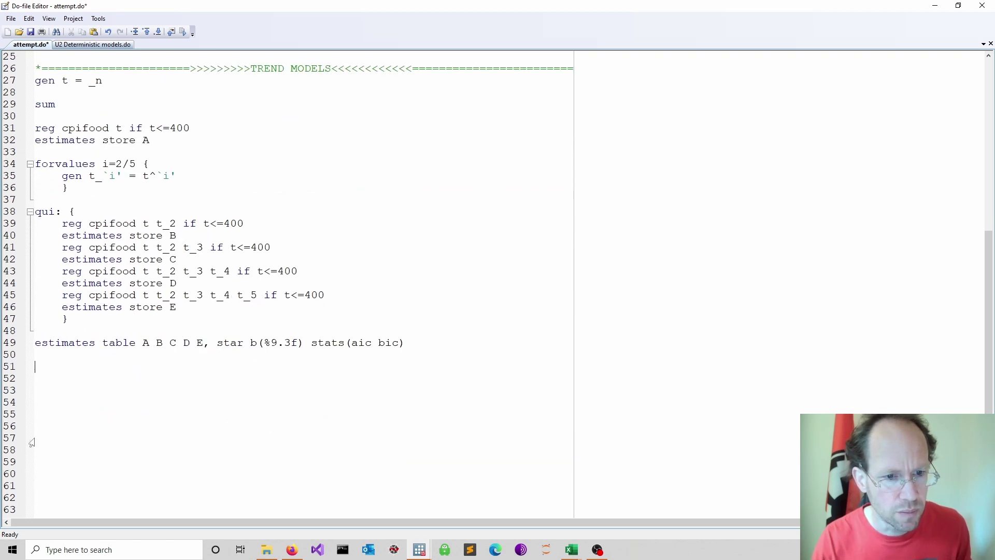
{"action": "left_click", "coordinate": [838, 76]}
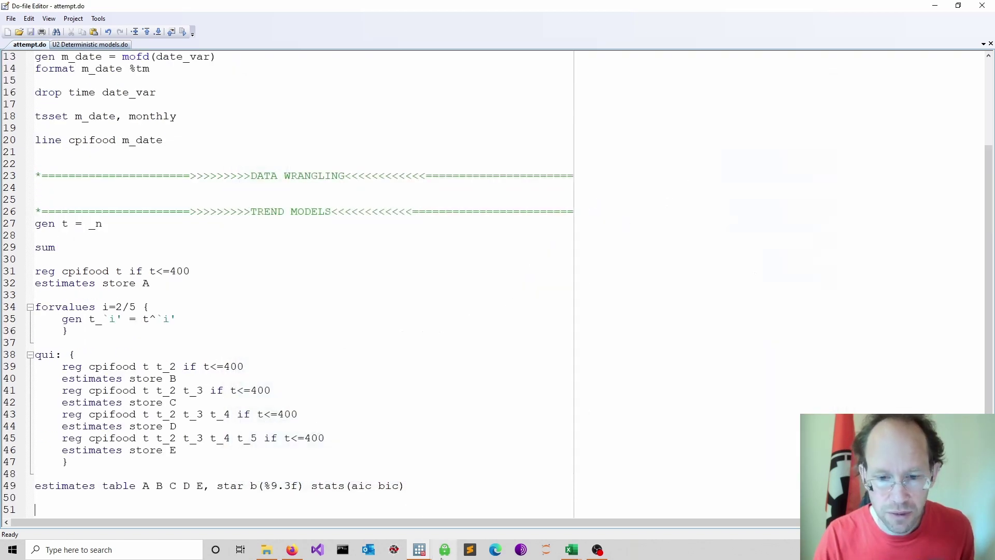
{"action": "mouse_move", "coordinate": [421, 551]}
{"action": "left_click", "coordinate": [358, 498]}
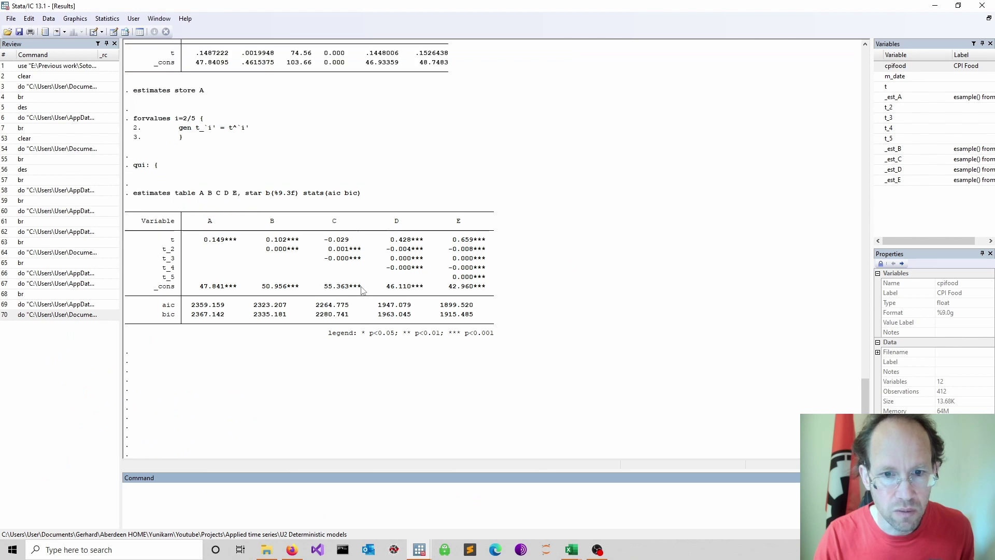
{"action": "left_click_drag", "start_coordinate": [163, 307], "coordinate": [457, 308]}
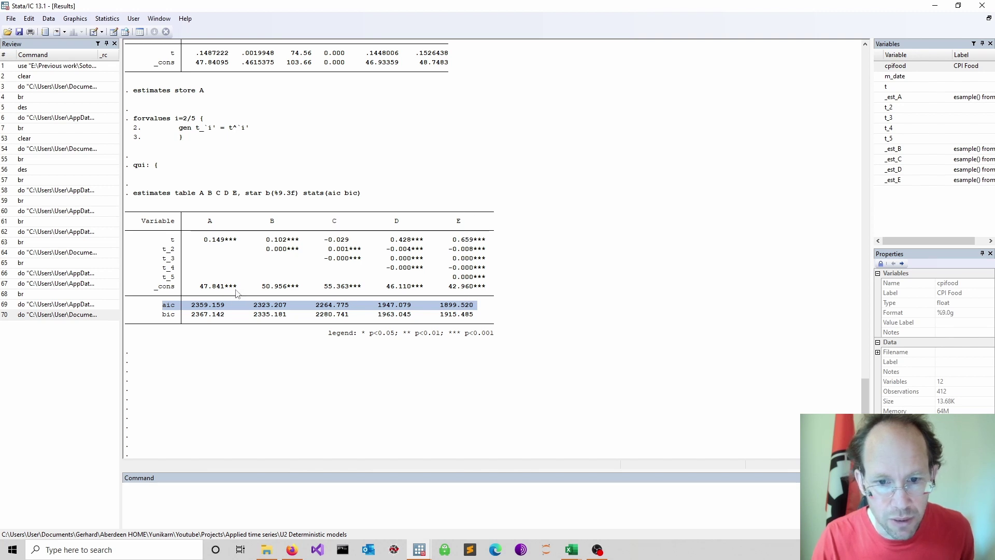
{"action": "left_click_drag", "start_coordinate": [159, 317], "coordinate": [472, 320]}
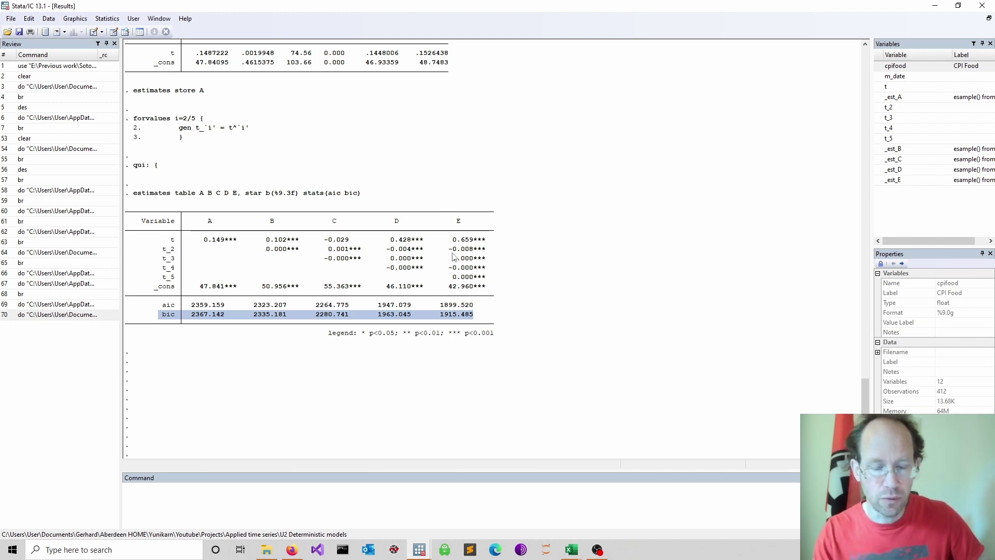
{"action": "scroll", "coordinate": [417, 249], "scroll_direction": "up", "scroll_amount": 5}
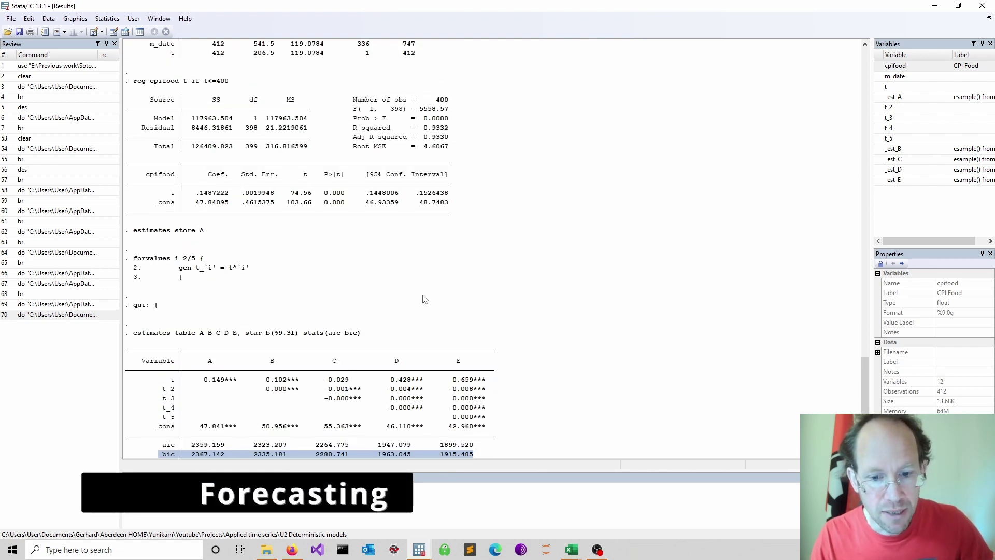
- Add 'predict forecast' on the line right after 'estimates store E' inside the quiet block
{"action": "mouse_move", "coordinate": [431, 551]}
{"action": "left_click", "coordinate": [477, 497]}
{"action": "scroll", "coordinate": [418, 431], "scroll_direction": "down", "scroll_amount": 4}
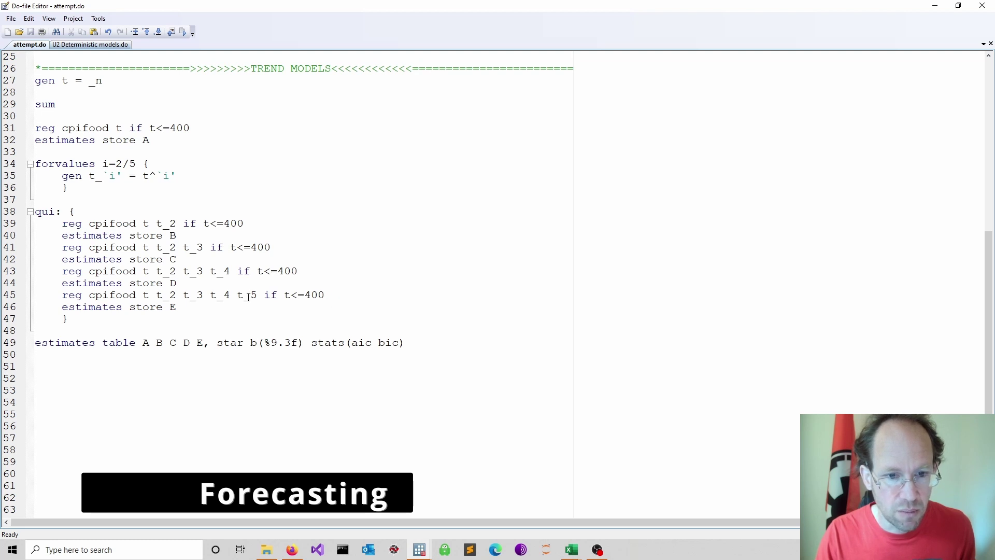
{"action": "left_click", "coordinate": [246, 308]}
{"action": "key", "text": "Return"}
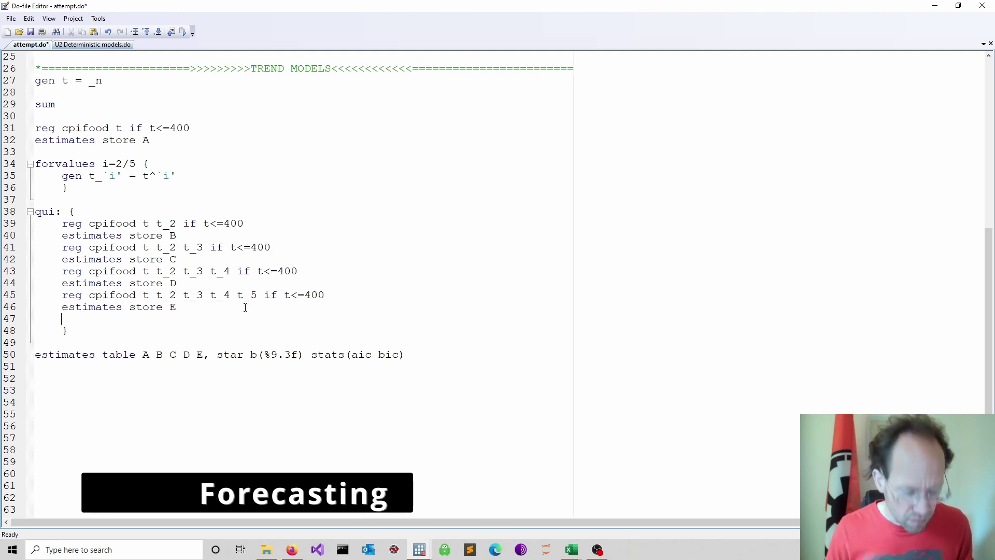
{"action": "type", "text": "predict forecasat"}
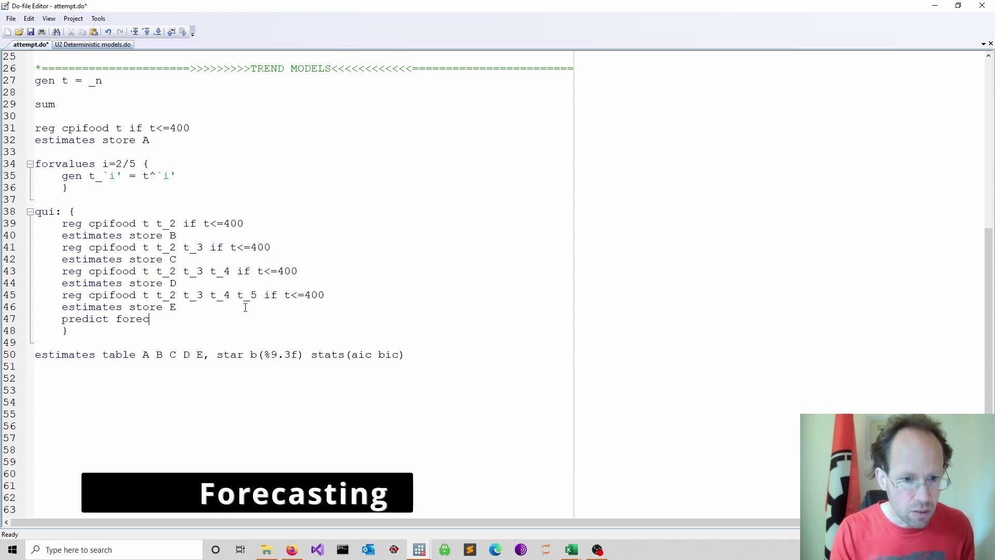
{"action": "key", "text": "BackSpace"}
{"action": "key", "text": "BackSpace"}
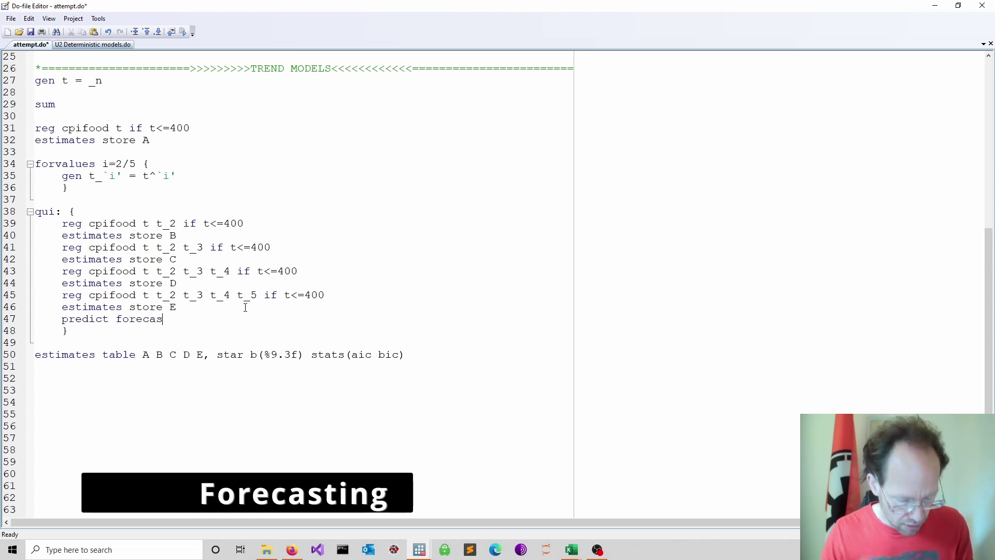
{"action": "type", "text": "t"}
{"action": "left_click", "coordinate": [109, 386]}
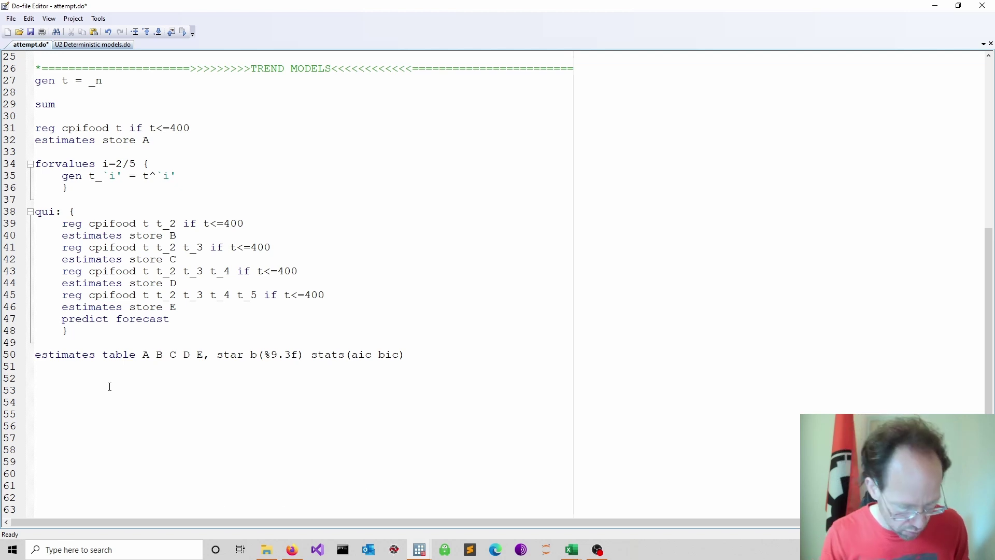
- Write a twoway command on line 53 plotting cpifood and forecast against m_date if t<=400
{"action": "type", "text": "twoway"}
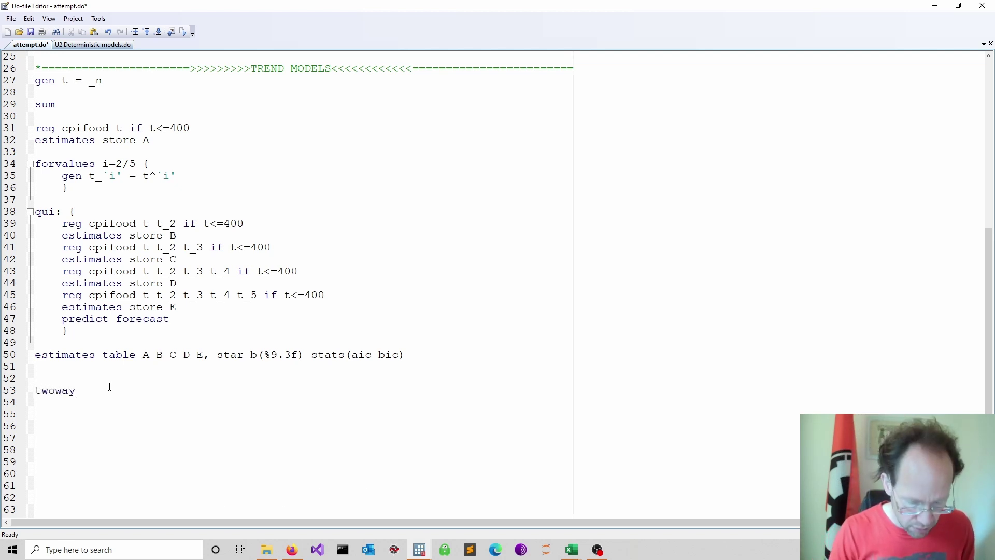
{"action": "scroll", "coordinate": [151, 320], "scroll_direction": "up", "scroll_amount": 7}
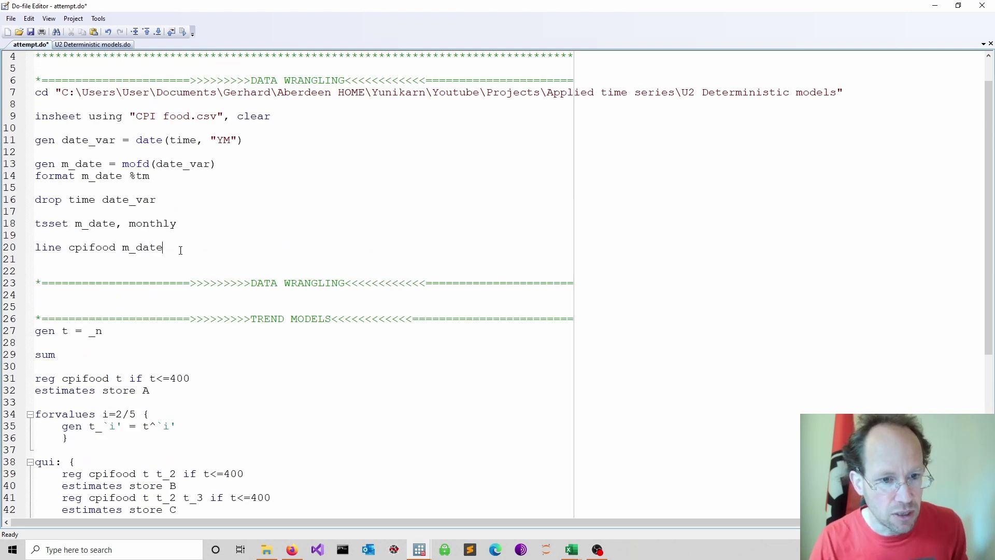
{"action": "triple_click", "coordinate": [140, 247]}
{"action": "key", "text": "ctrl+c"}
{"action": "scroll", "coordinate": [113, 316], "scroll_direction": "down", "scroll_amount": 7}
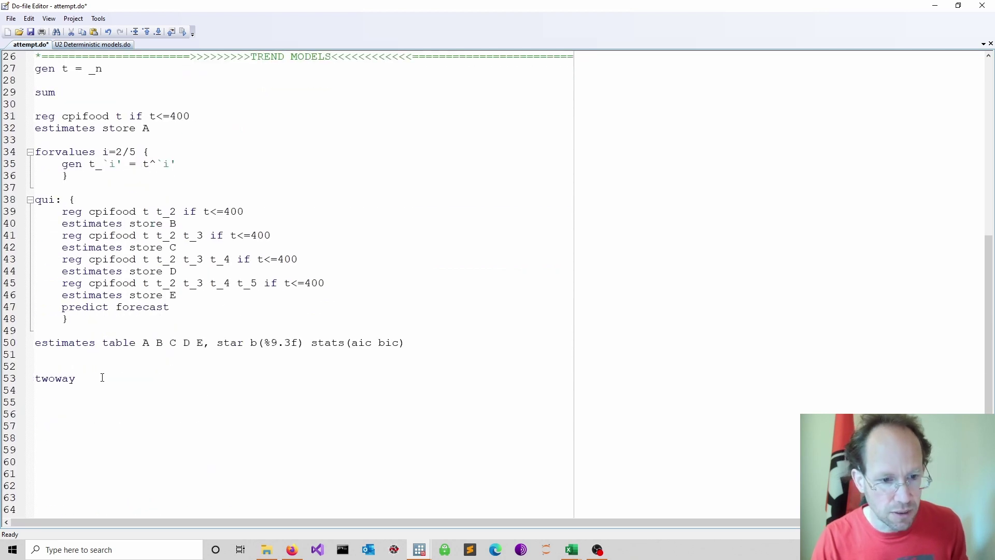
{"action": "left_click", "coordinate": [102, 378]}
{"action": "type", "text": "("}
{"action": "key", "text": "ctrl+v"}
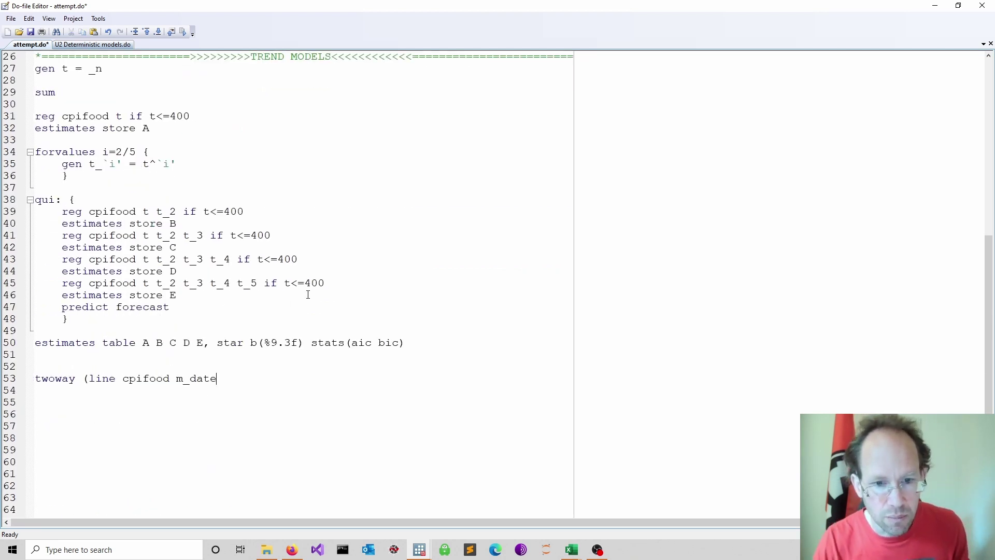
{"action": "left_click_drag", "start_coordinate": [325, 291], "coordinate": [264, 285]}
{"action": "key", "text": "ctrl+c"}
{"action": "left_click", "coordinate": [228, 379]}
{"action": "key", "text": "ctrl+v"}
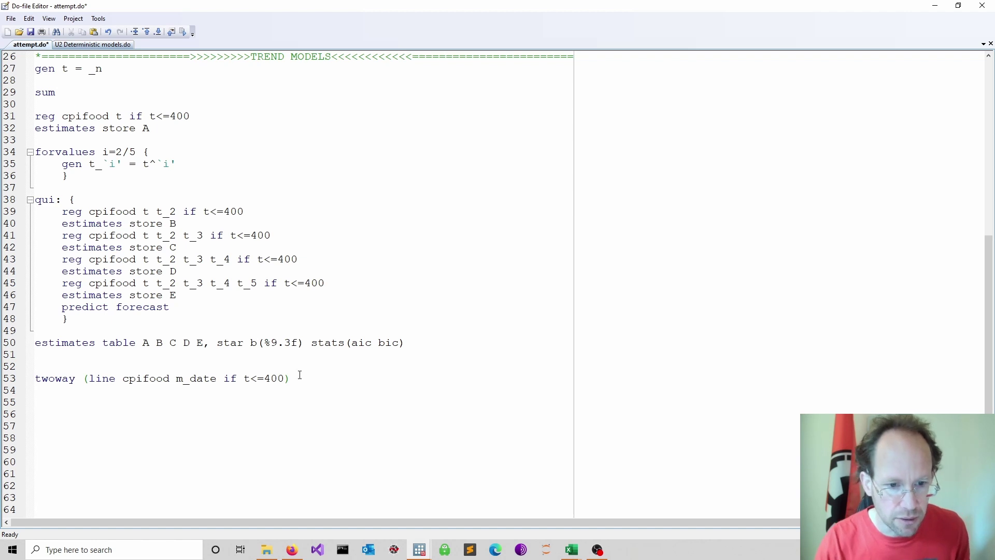
{"action": "left_click_drag", "start_coordinate": [290, 378], "coordinate": [92, 382]}
{"action": "key", "text": "ctrl+c"}
{"action": "left_click", "coordinate": [314, 379]}
{"action": "key", "text": "ctrl+v"}
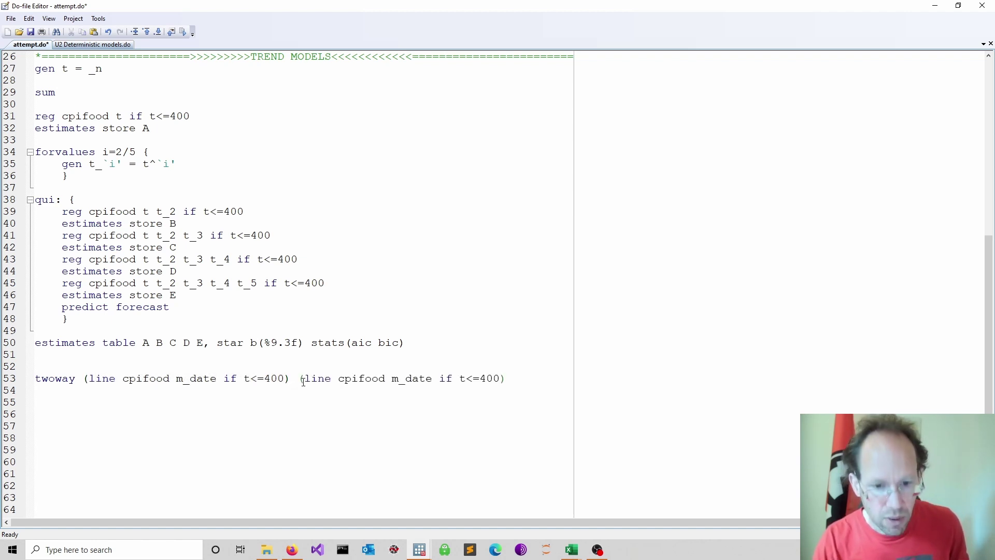
{"action": "left_click_drag", "start_coordinate": [339, 379], "coordinate": [386, 382]}
{"action": "type", "text": "forecast"}
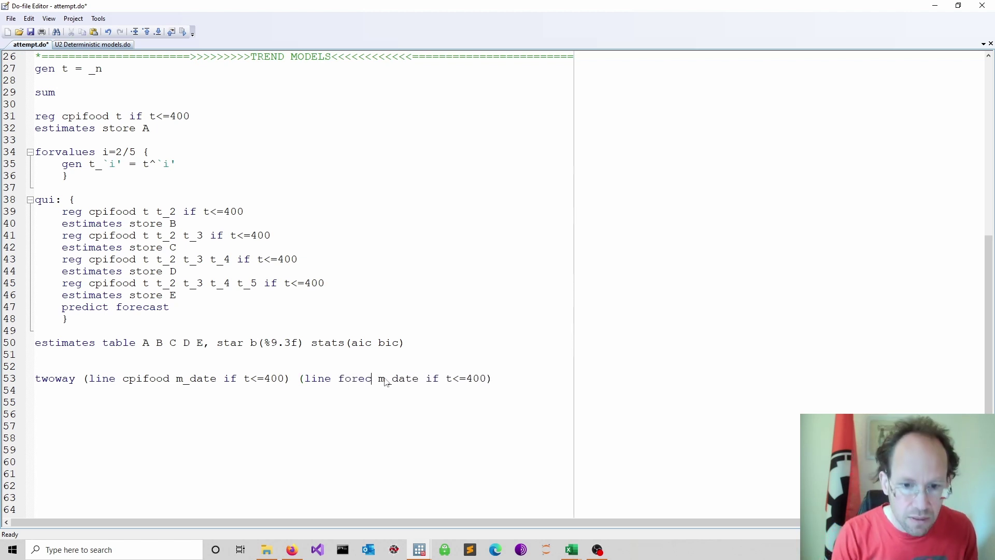
- Duplicate the twoway command onto line 55 with both conditions changed to t>400
{"action": "triple_click", "coordinate": [525, 381]}
{"action": "left_click", "coordinate": [57, 397]}
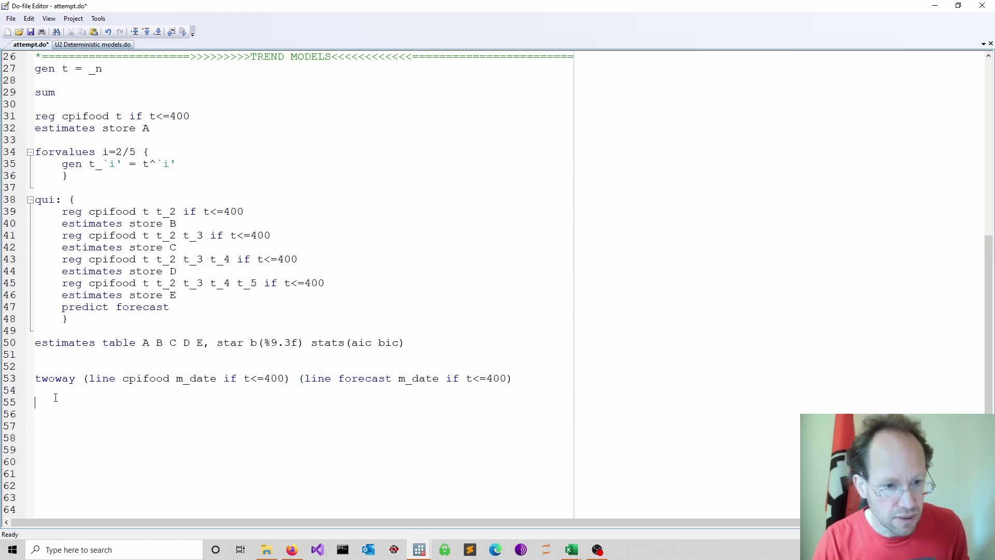
{"action": "key", "text": "ctrl+v"}
{"action": "left_click_drag", "start_coordinate": [265, 405], "coordinate": [254, 407]}
{"action": "type", "text": ">"}
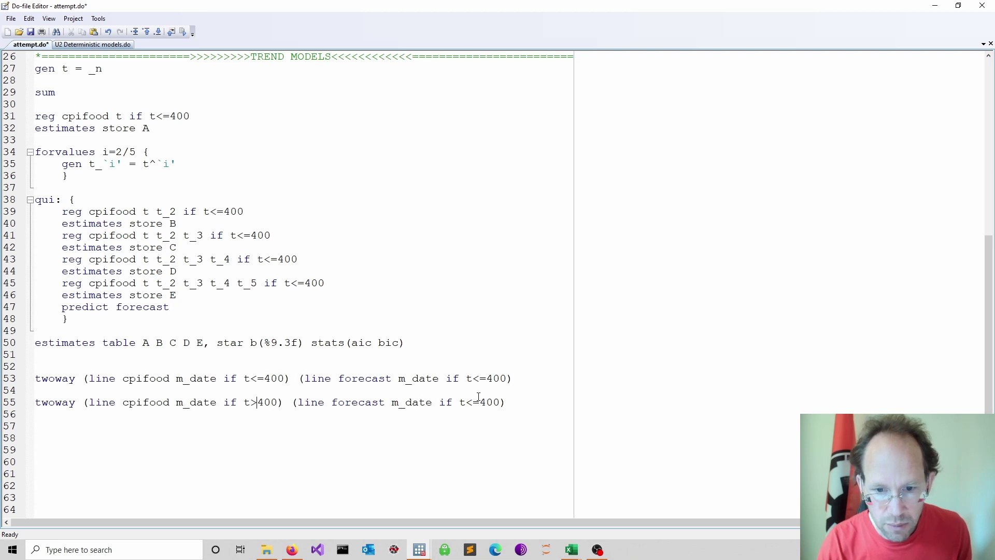
{"action": "left_click_drag", "start_coordinate": [479, 399], "coordinate": [466, 403]}
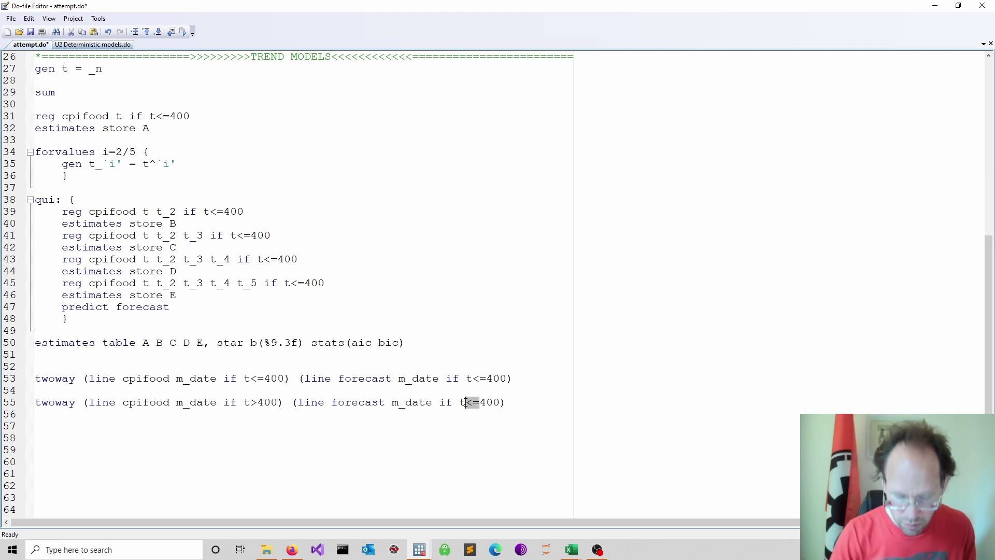
{"action": "type", "text": ">"}
{"action": "left_click_drag", "start_coordinate": [533, 379], "coordinate": [2, 200]}
- Save, run lines 38–53 to fit the trend models and show the in-sample plot, then close it
{"action": "left_click", "coordinate": [30, 31]}
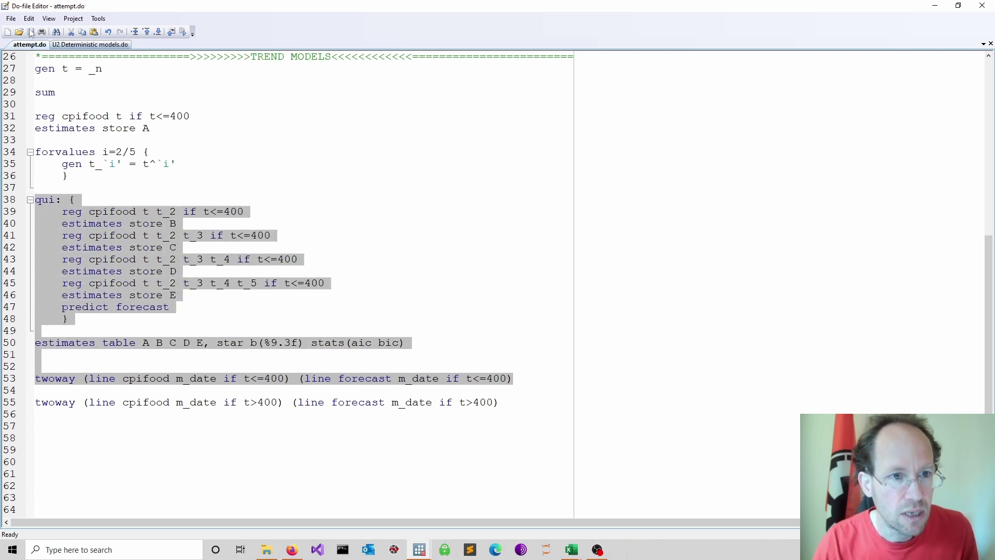
{"action": "left_click", "coordinate": [183, 32]}
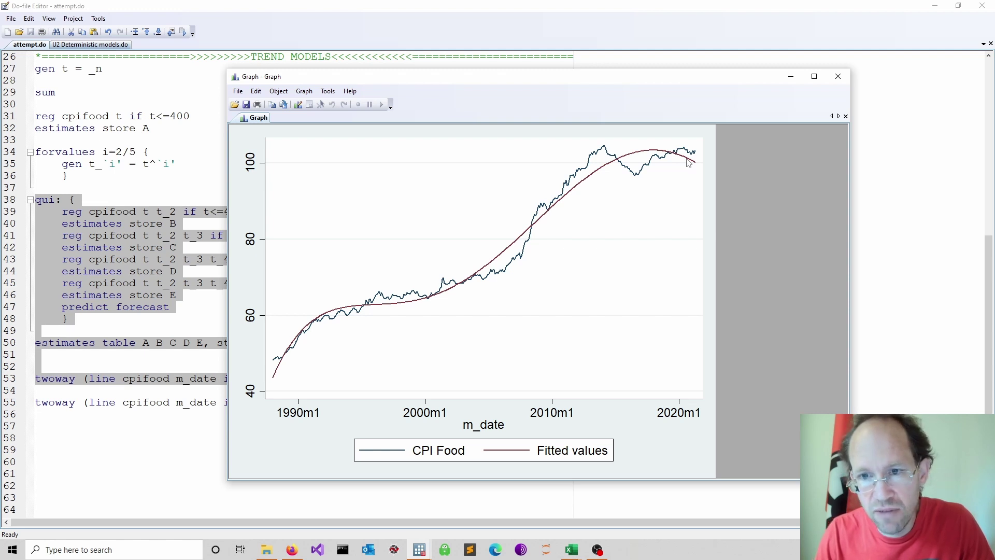
{"action": "left_click", "coordinate": [837, 77]}
{"action": "left_click_drag", "start_coordinate": [506, 402], "coordinate": [35, 391]}
- Run the t>400 plot command, view the 2021m4–2022m4 forecast graph, then close it
{"action": "left_click", "coordinate": [182, 31]}
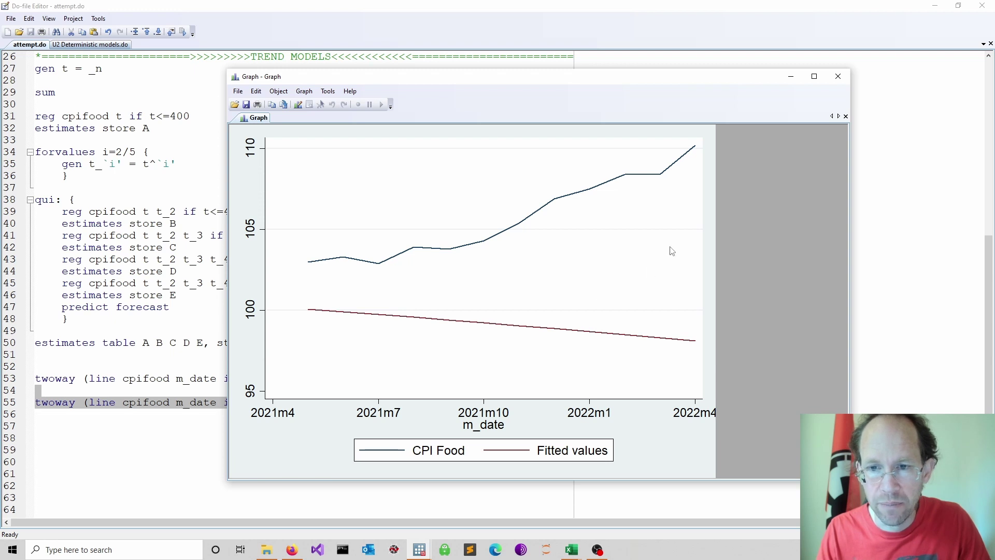
{"action": "left_click", "coordinate": [837, 78]}
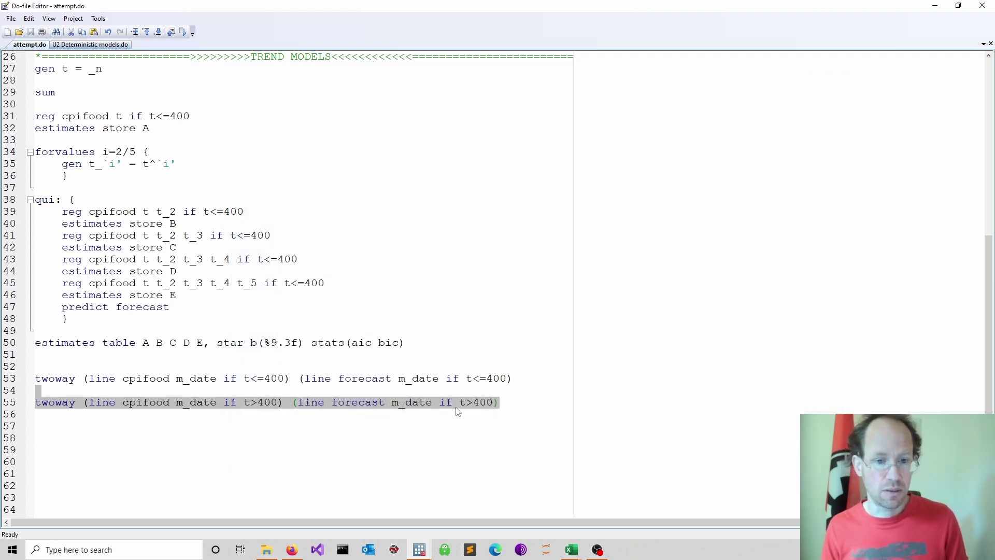